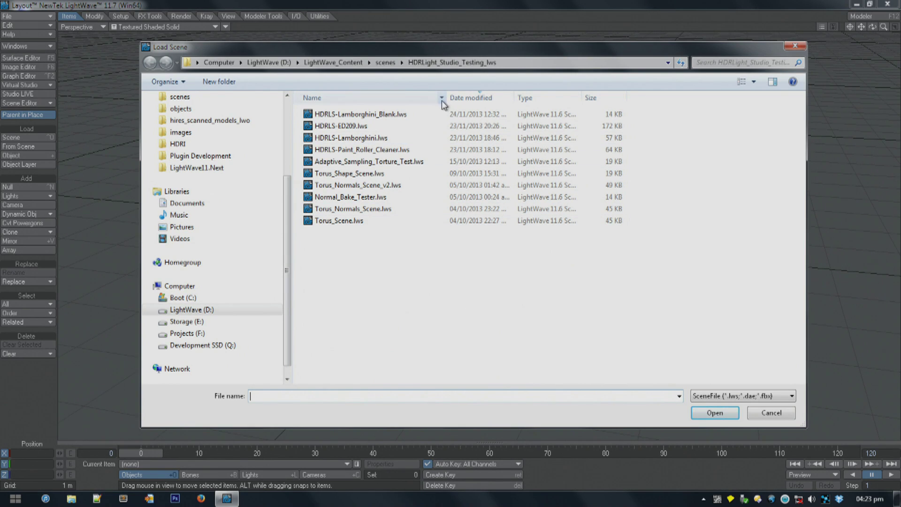
Load the HDRLS-Lamborghini_Blank.lws scene from the HDRLight_Studio_Testing_lws folder.
left_click_drag(448, 97, 463, 97)
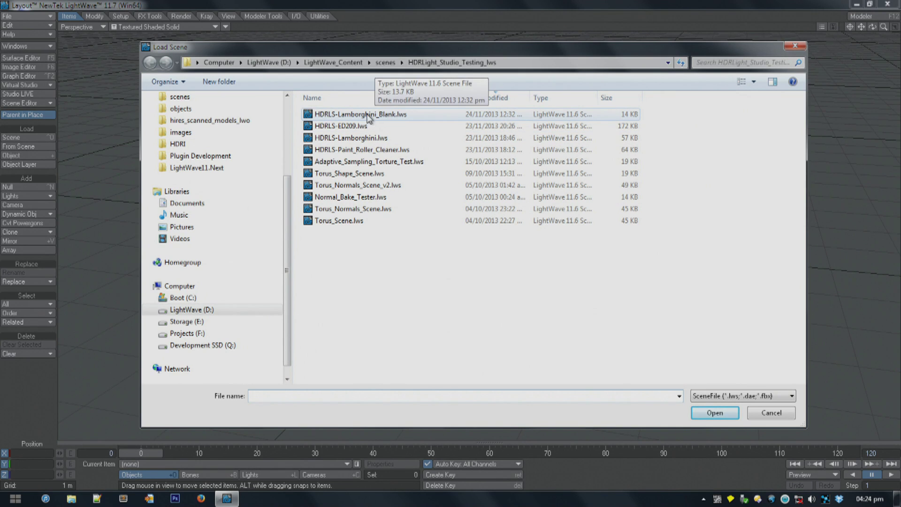
double_click(389, 115)
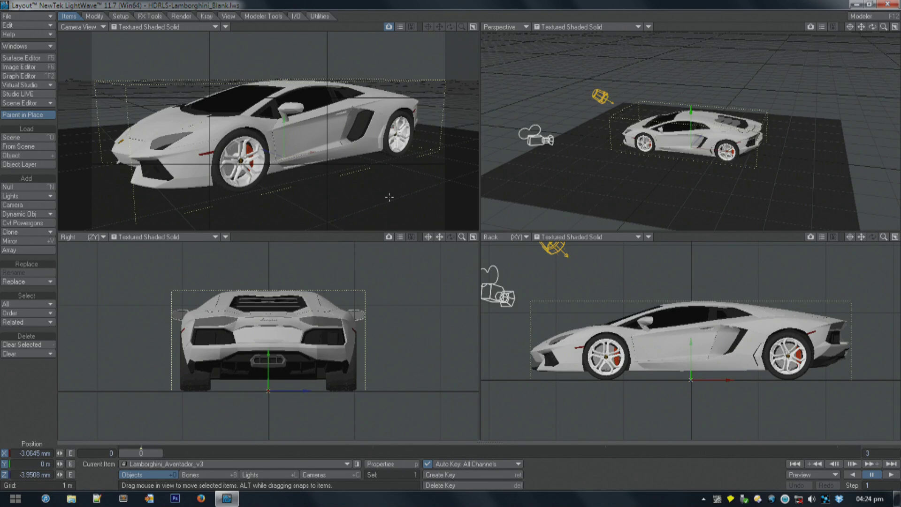
Set the Camera View to VPR display and review Render Globals' Lights and Global Illum settings.
left_click(197, 28)
left_click(185, 70)
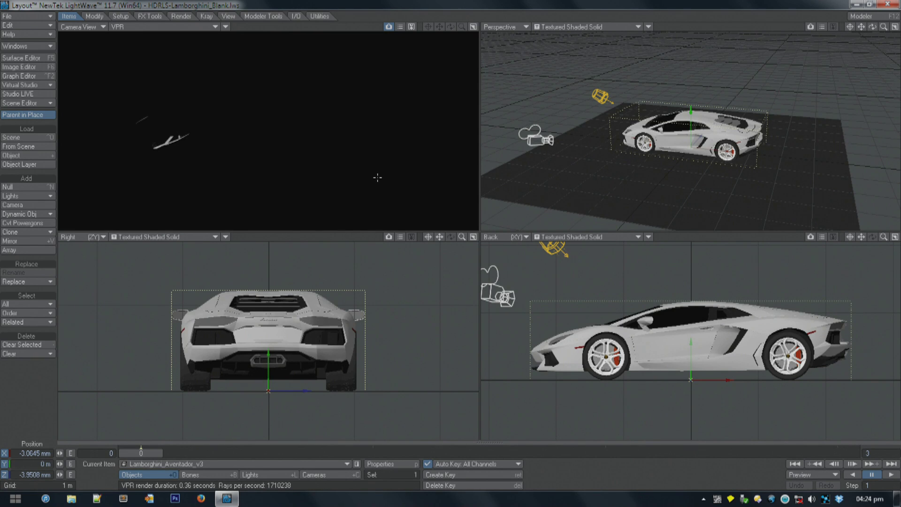
key("shift+l")
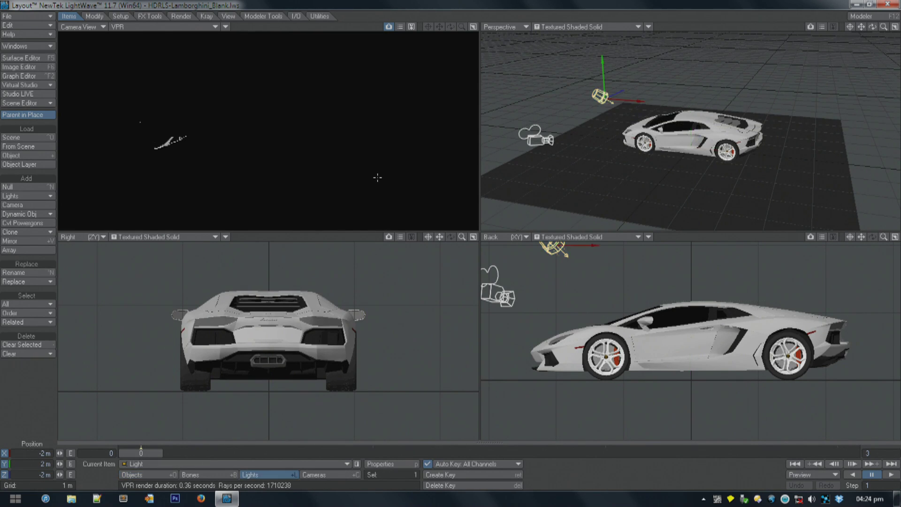
key("p")
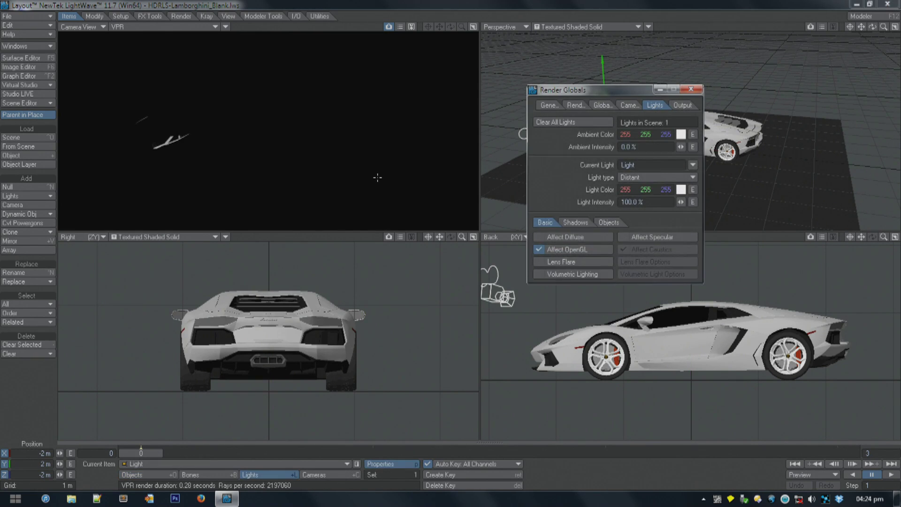
left_click(692, 90)
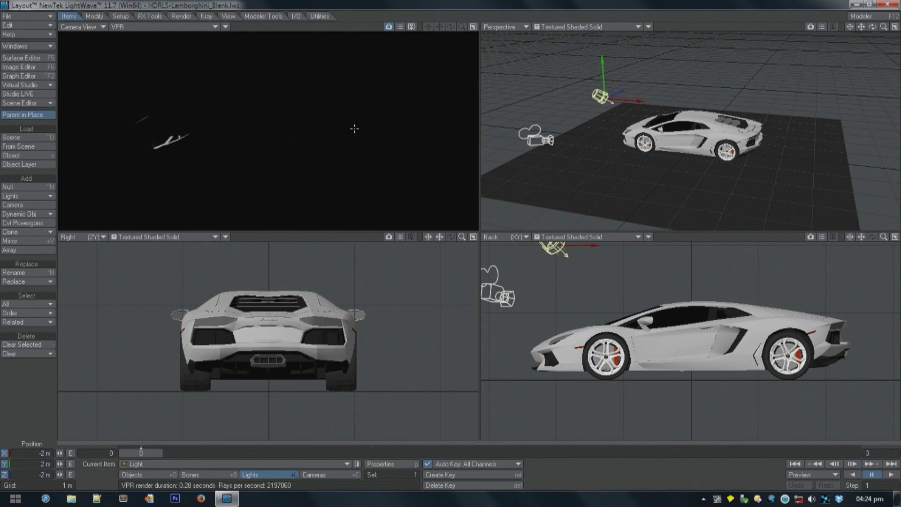
key("p")
left_click(603, 105)
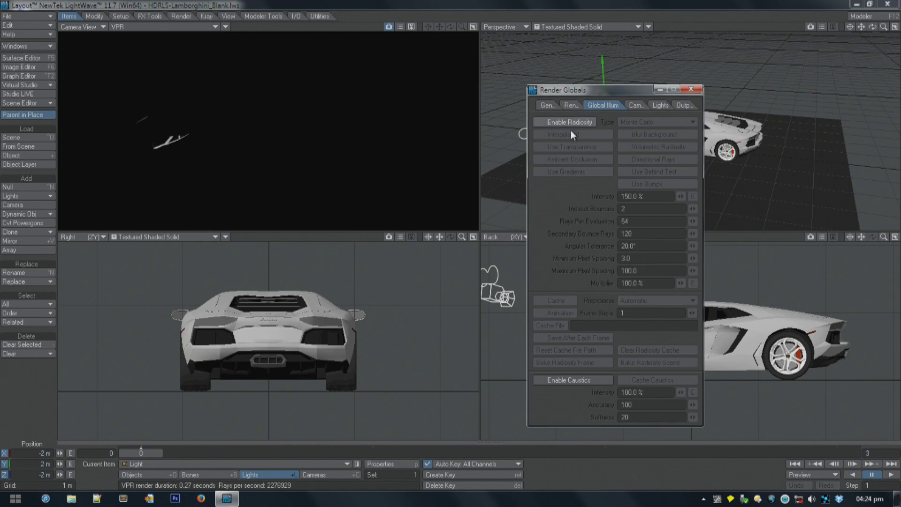
left_click(691, 89)
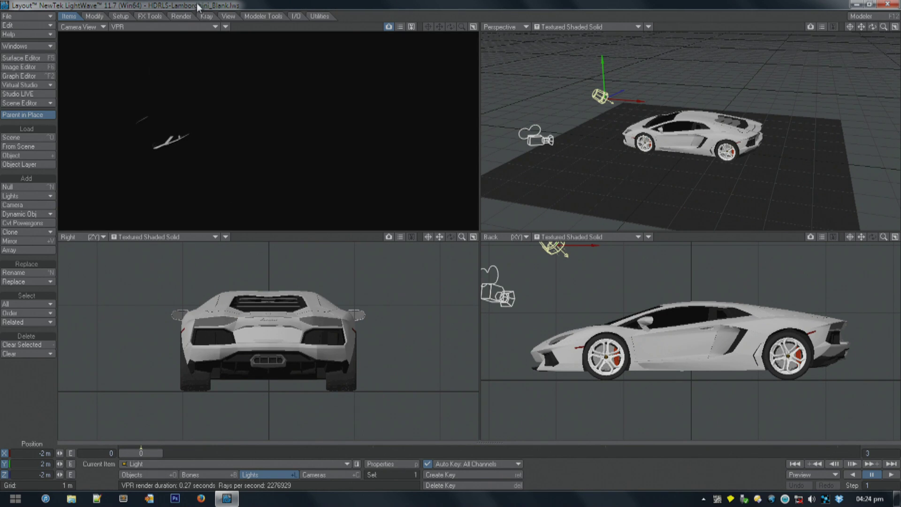
left_click(183, 17)
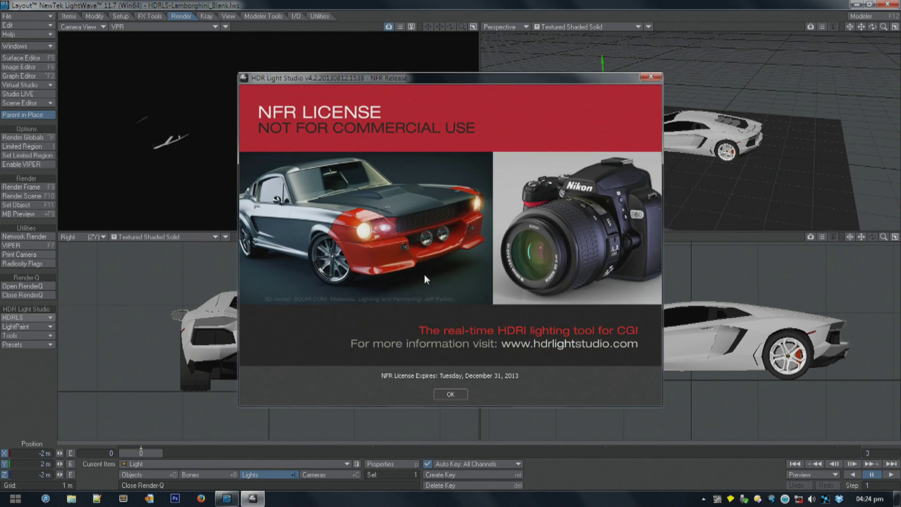
Accept the NFR License notice to start HDR Light Studio with an empty canvas.
left_click(442, 393)
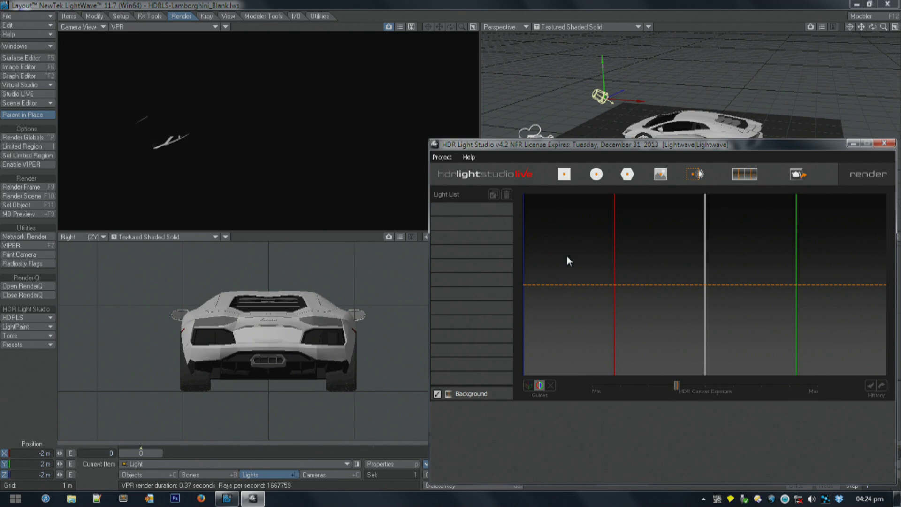
Add a Box Light at latitude -31, longitude 133 and enable LightPaint in Layout.
left_click(564, 175)
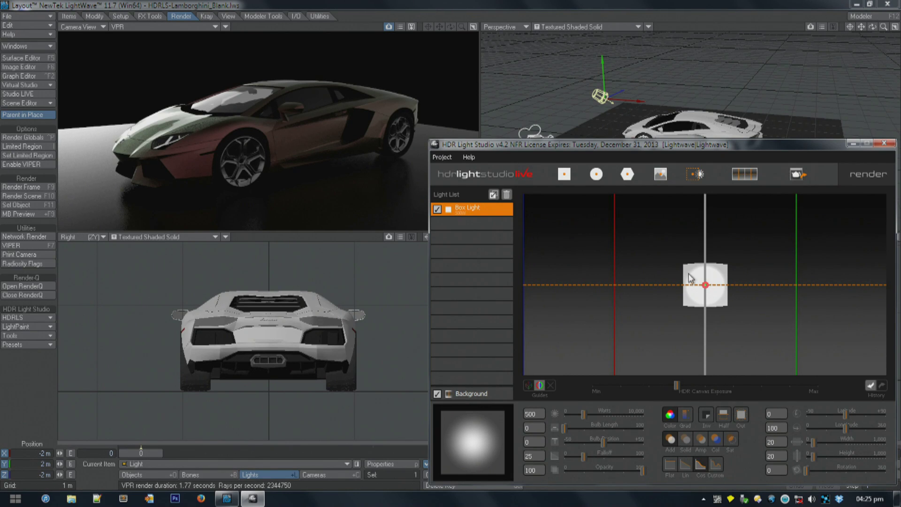
left_click_drag(705, 285, 676, 247)
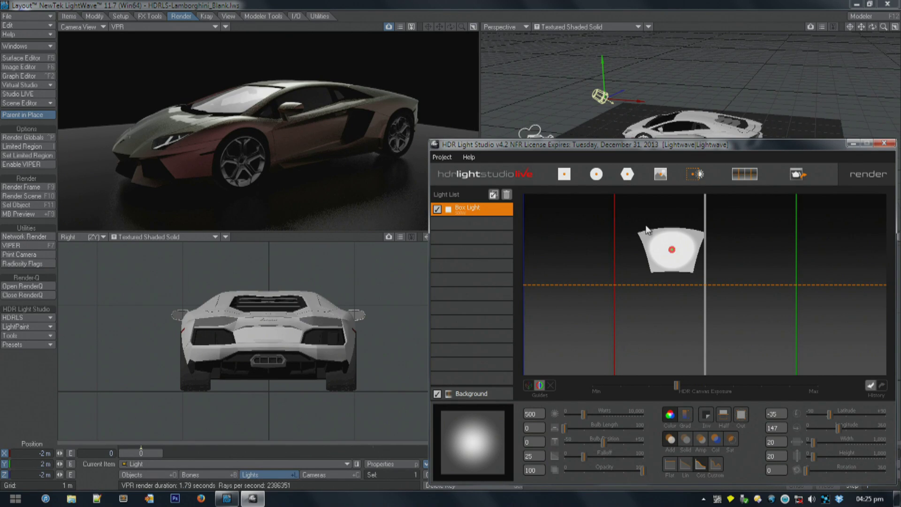
left_click_drag(673, 254, 660, 258)
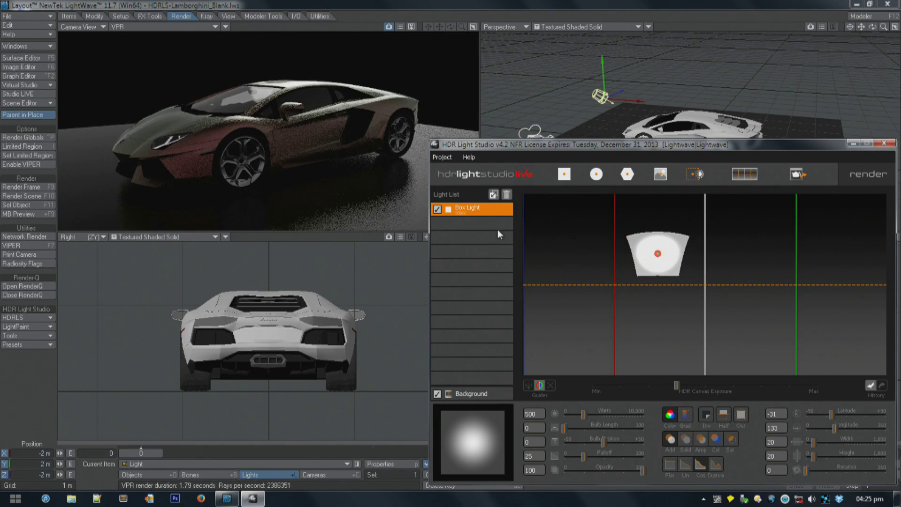
left_click(38, 327)
left_click(38, 325)
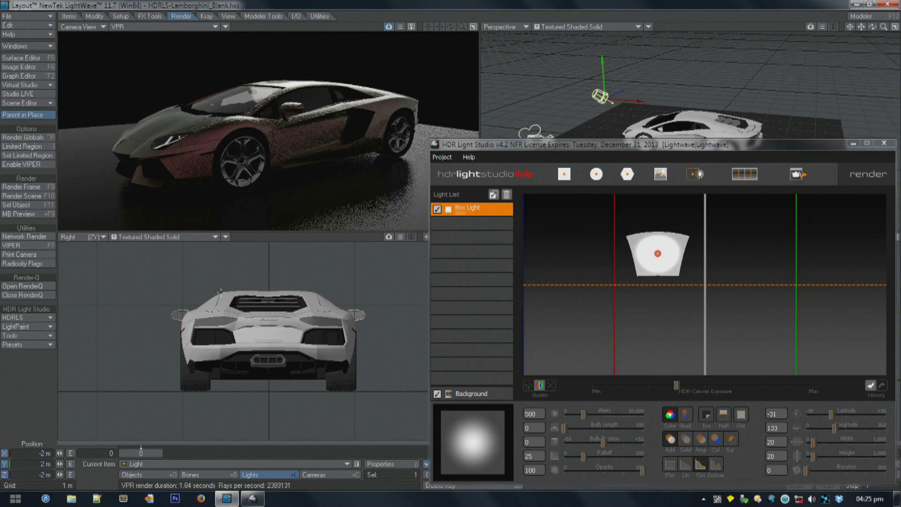
left_click(38, 327)
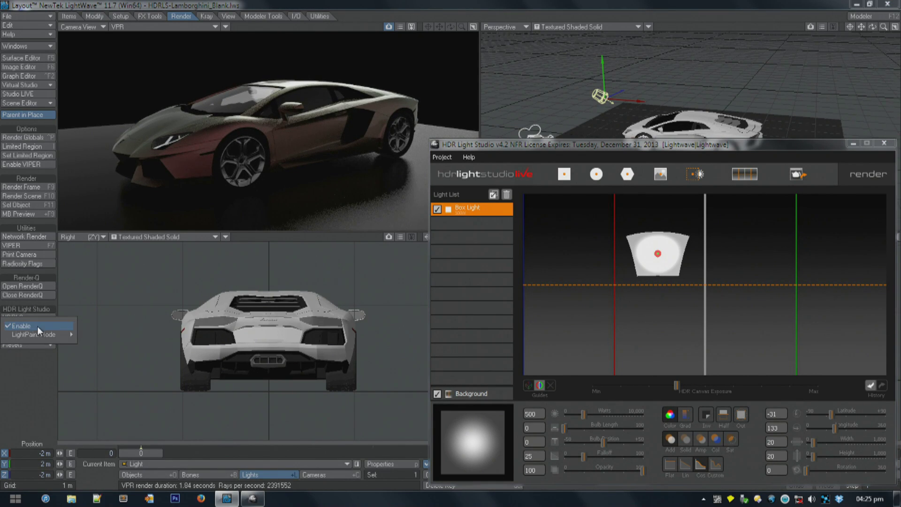
Choose Illumination as the HDR Light Studio LightPaint Mode.
mouse_move(39, 334)
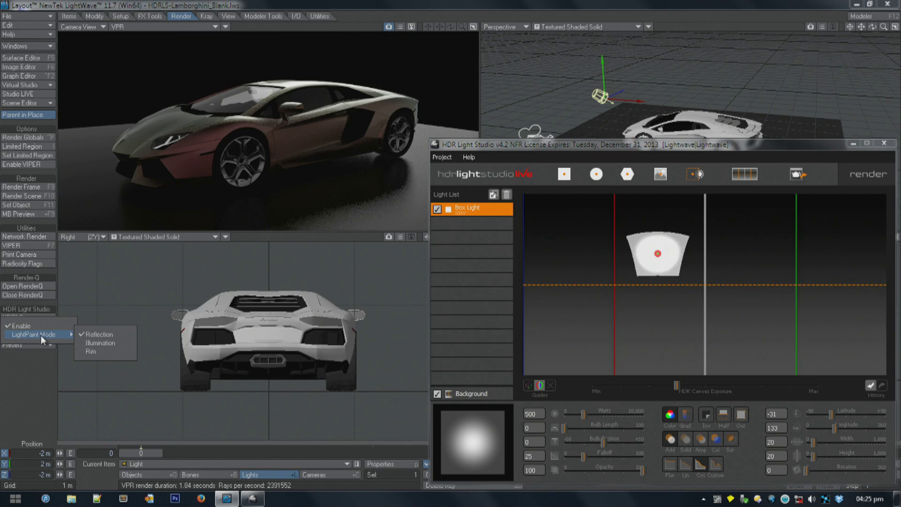
left_click(123, 342)
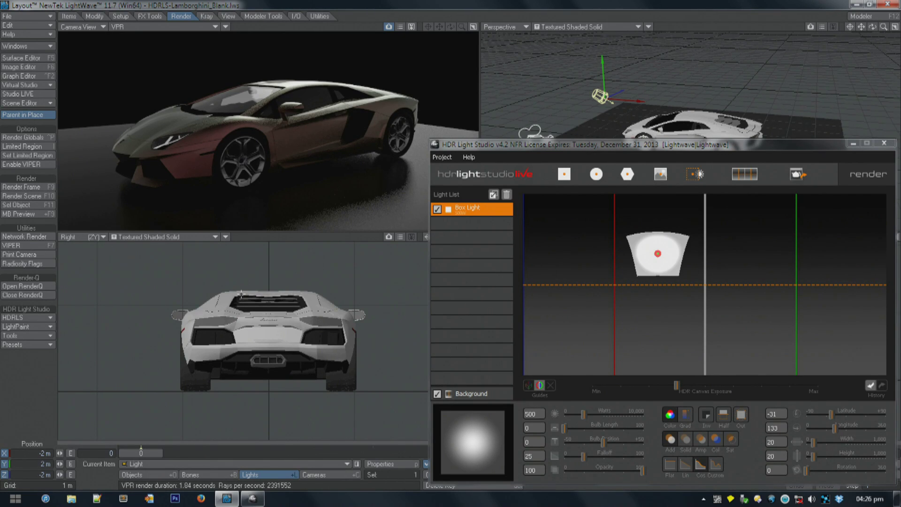
Paint the box light onto spots of the car, ending on the hood.
left_click(46, 316)
left_click(208, 126)
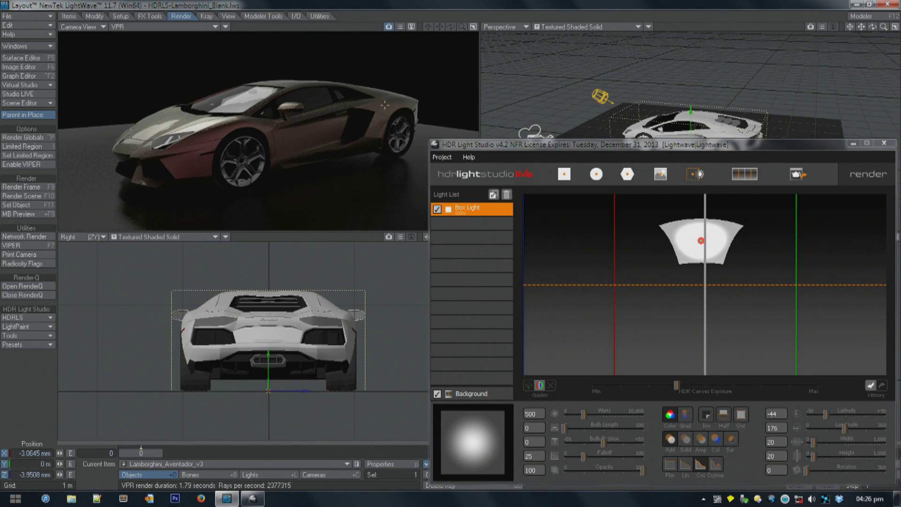
left_click(697, 105)
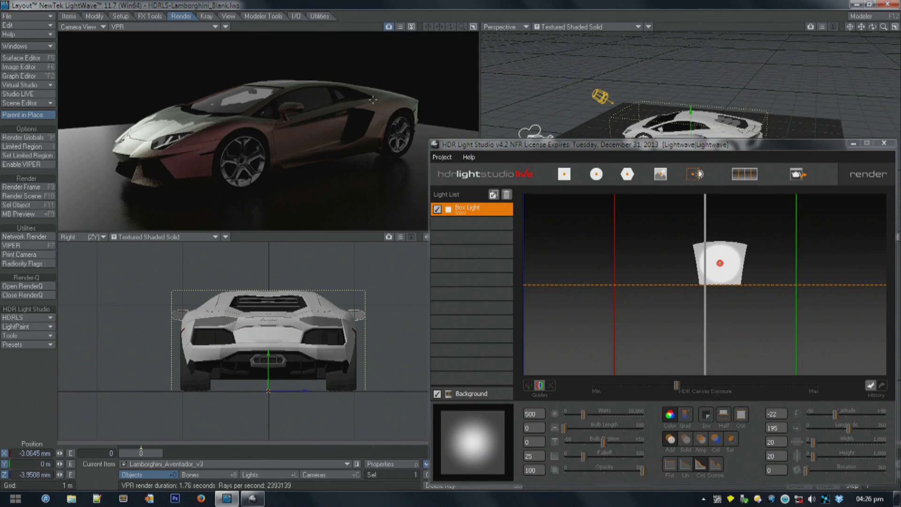
left_click(319, 129)
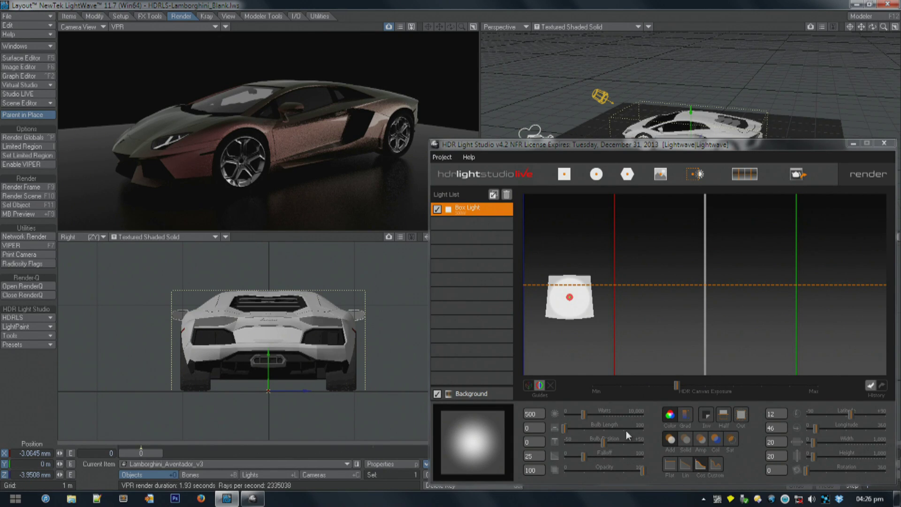
Set the box light to 900 watts, falloff 0 and width 215.
left_click_drag(584, 413, 599, 413)
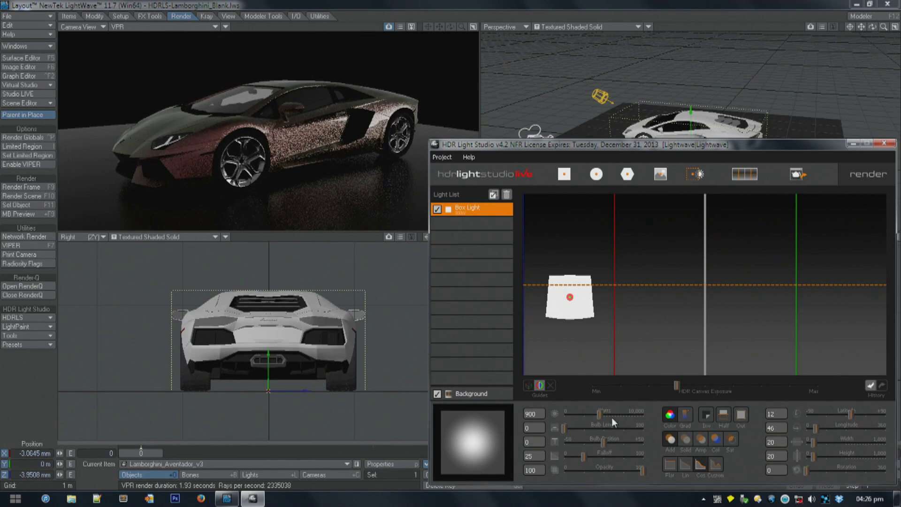
left_click_drag(583, 456, 559, 468)
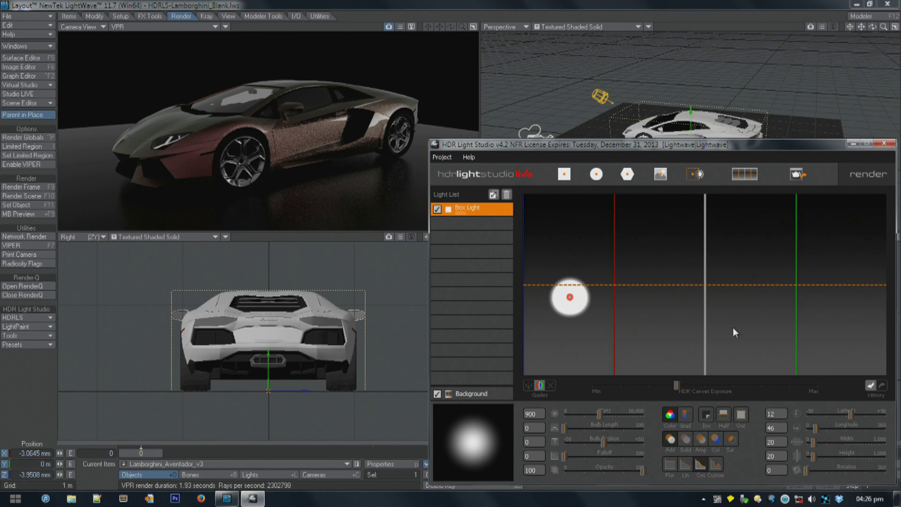
left_click_drag(813, 439, 853, 455)
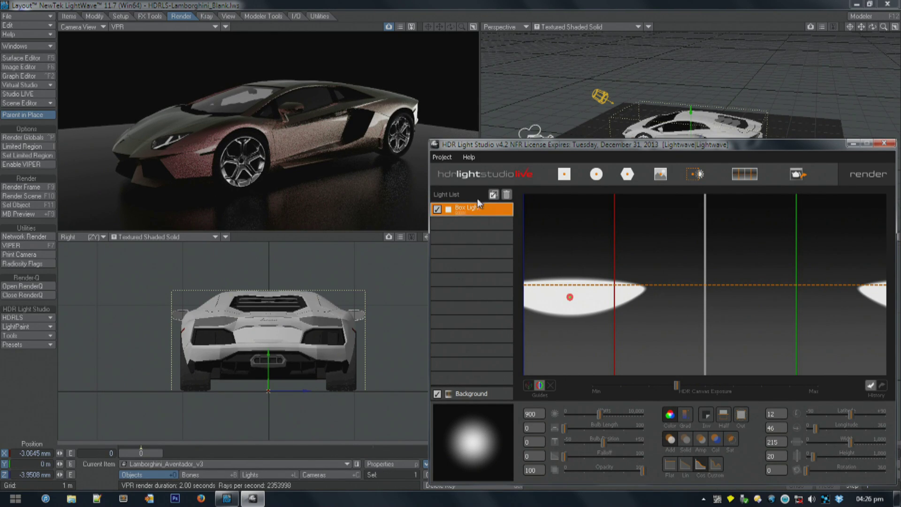
Duplicate the box light and place the copy to light the car's roof.
left_click(494, 194)
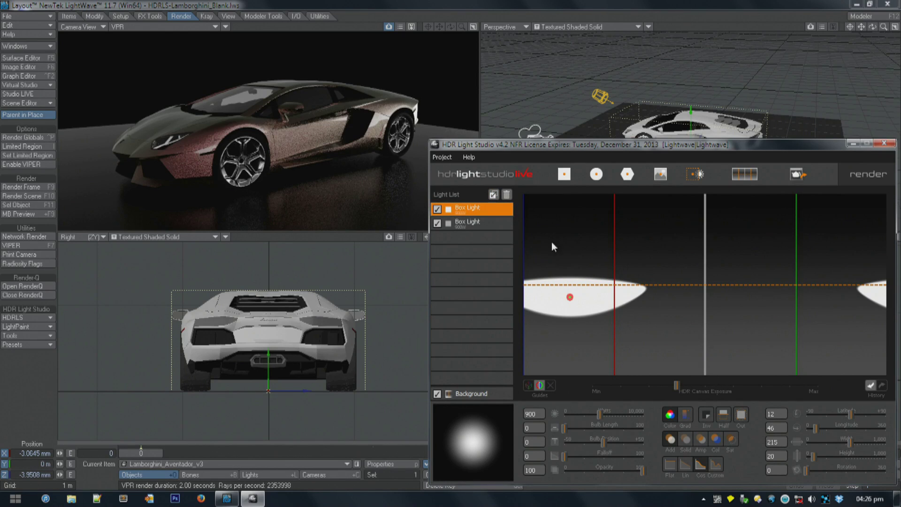
left_click(587, 236)
left_click_drag(584, 236, 580, 234)
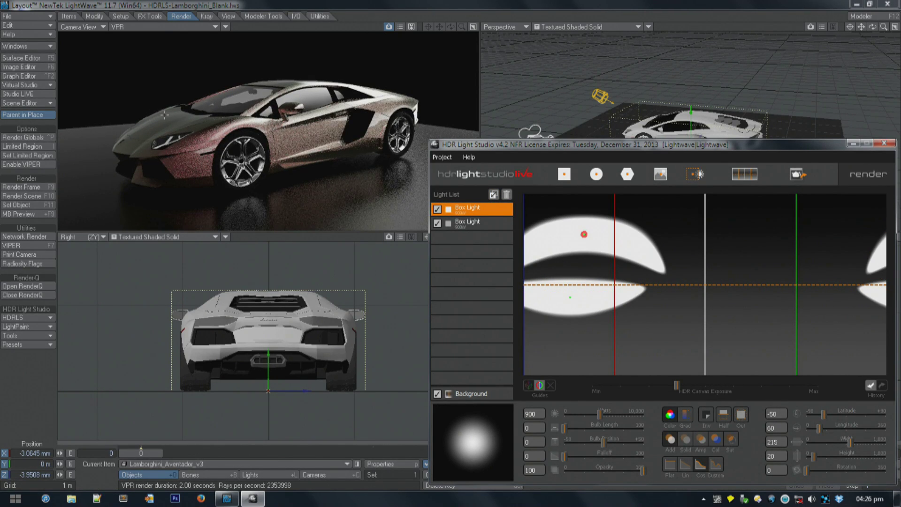
left_click(304, 196)
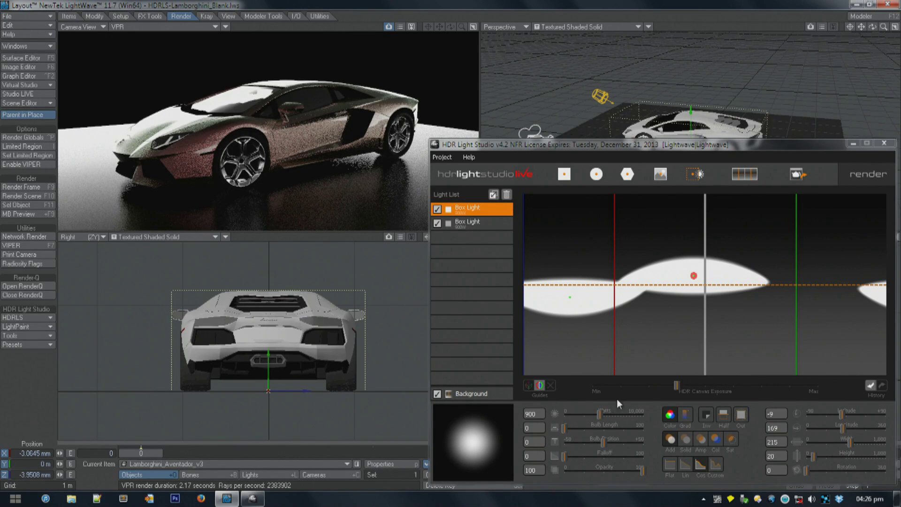
Shrink the new box light to width 20 and dim it to 105 watts.
left_click_drag(600, 414, 579, 416)
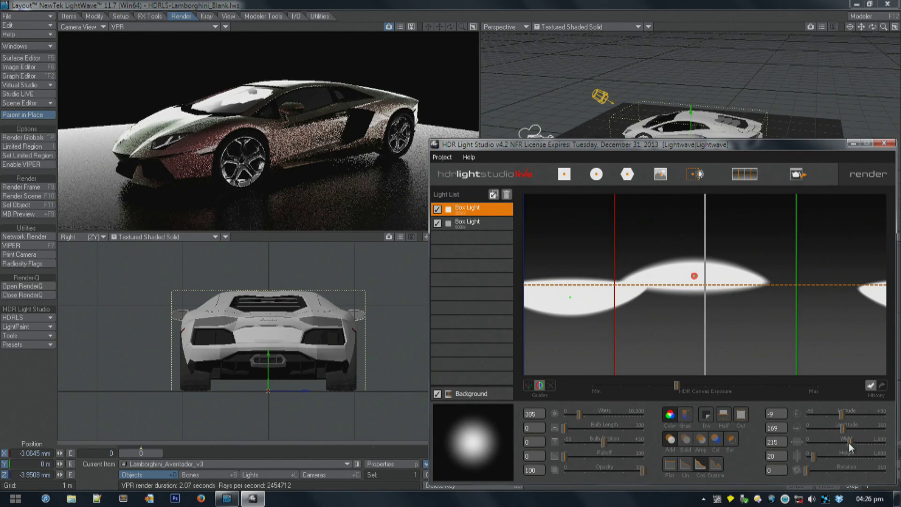
left_click_drag(852, 441, 821, 446)
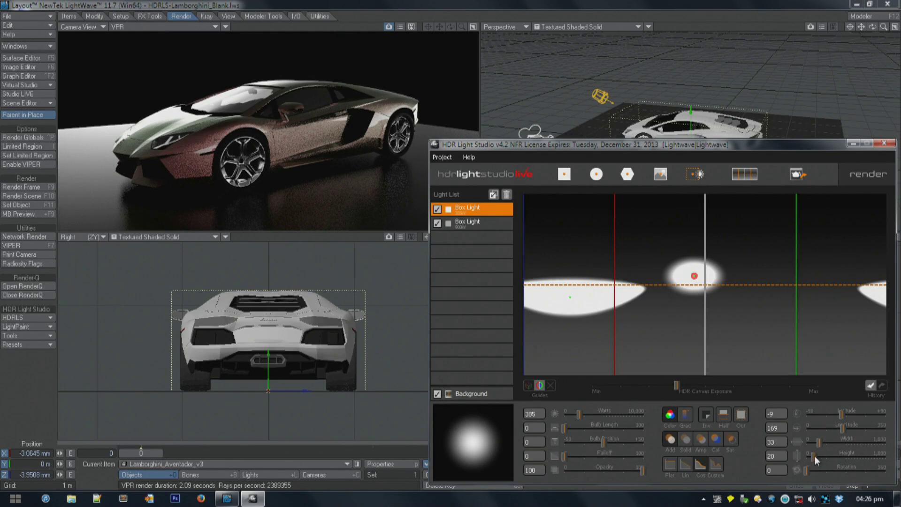
left_click(786, 445)
type("20")
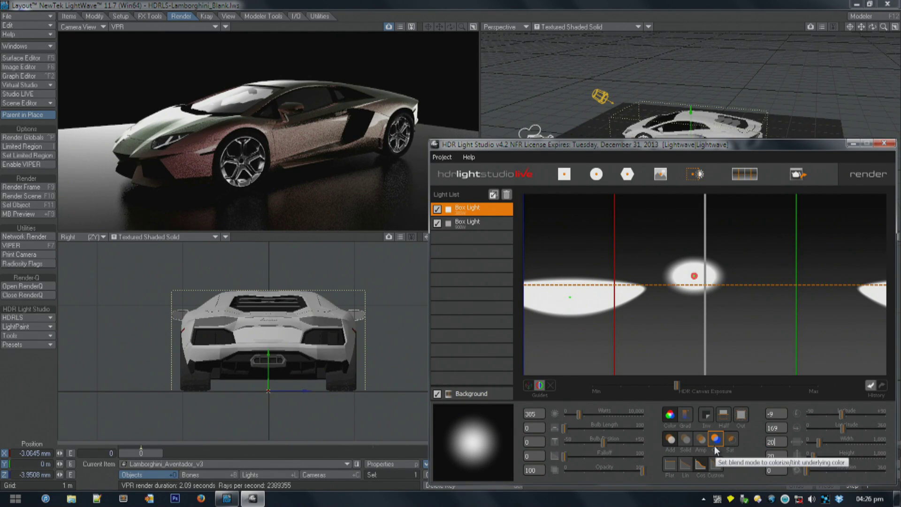
key("Tab")
left_click_drag(579, 414, 573, 416)
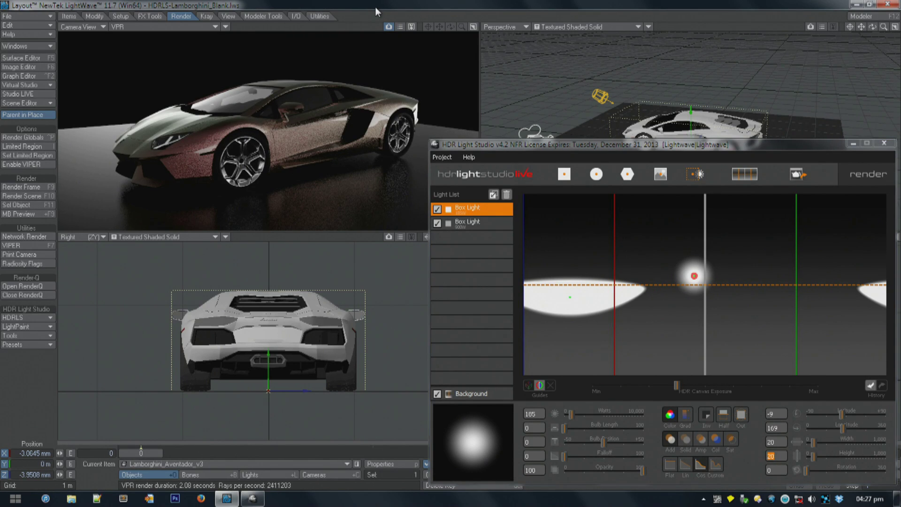
key("ctrl+F5")
Add HDRLS_environment as the scene's environment in the Effects settings.
left_click_drag(536, 97, 182, 95)
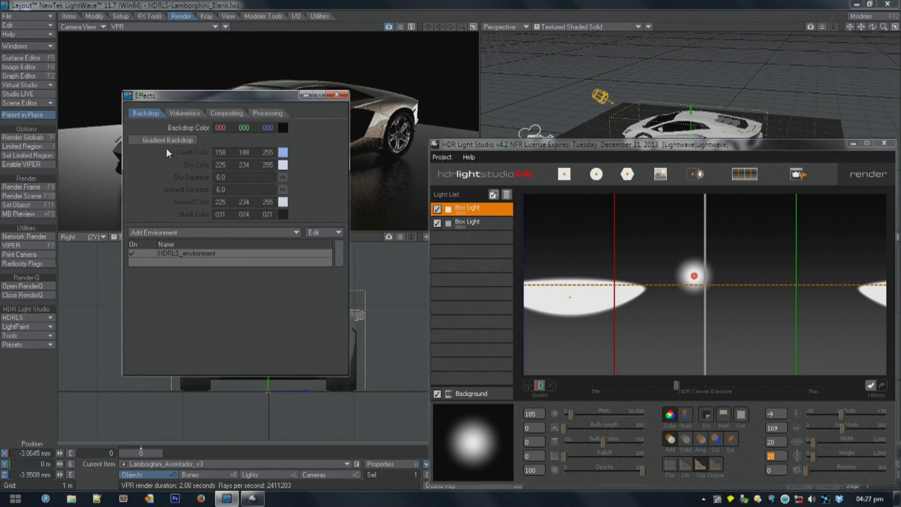
left_click(182, 232)
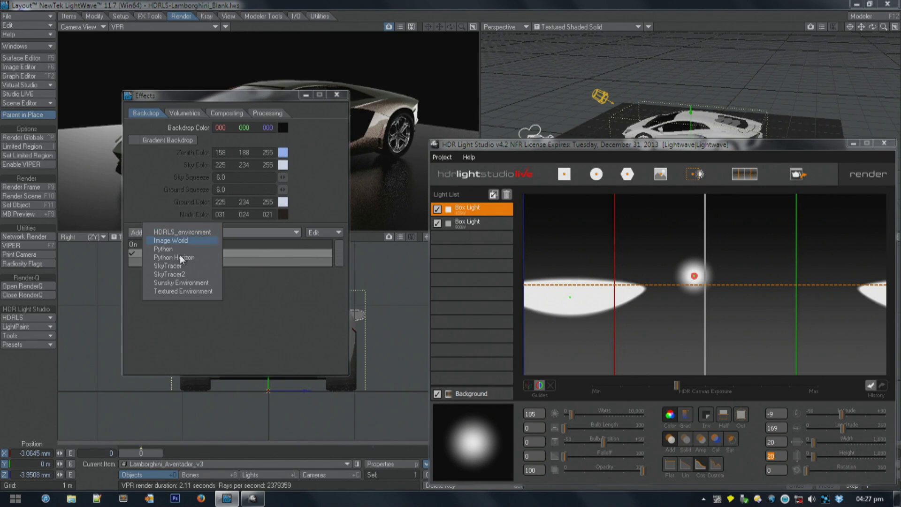
left_click(188, 232)
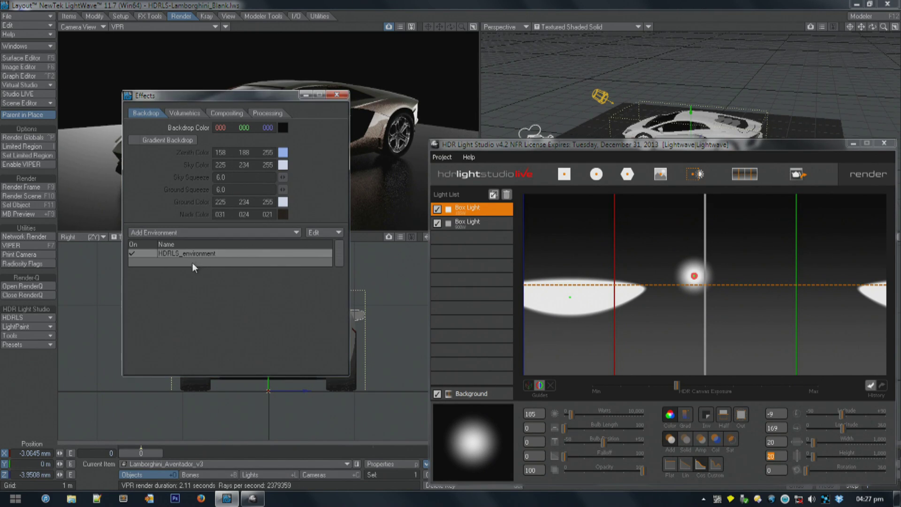
left_click(337, 94)
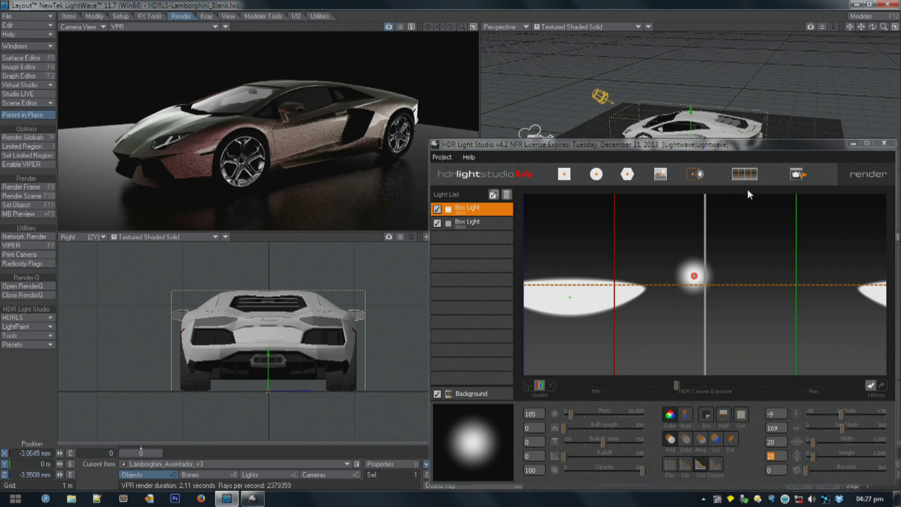
Open the HDRLS Production Render dialog and browse for an output file named HDR.
left_click(880, 176)
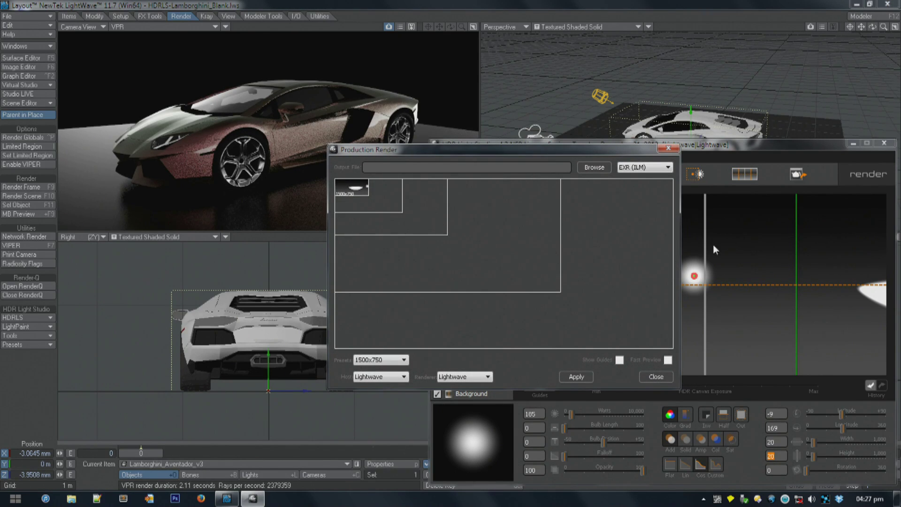
left_click_drag(576, 152, 252, 273)
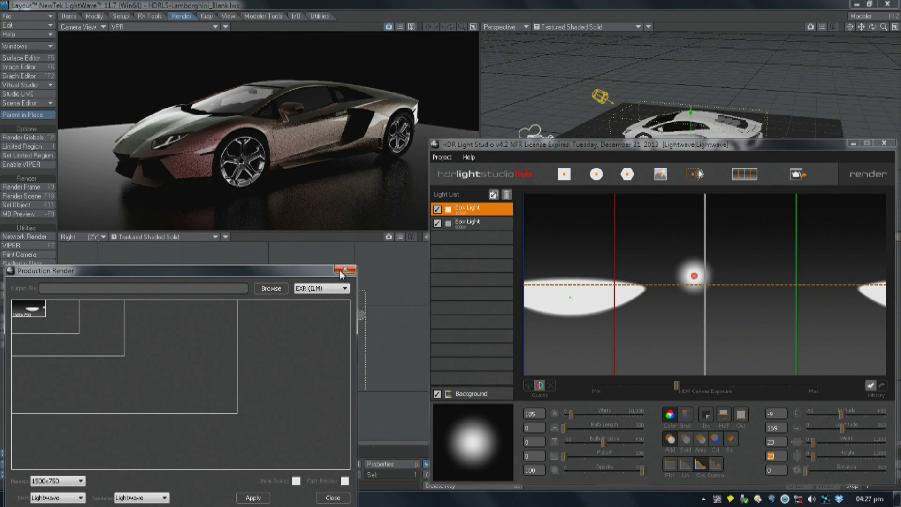
left_click_drag(312, 269, 513, 161)
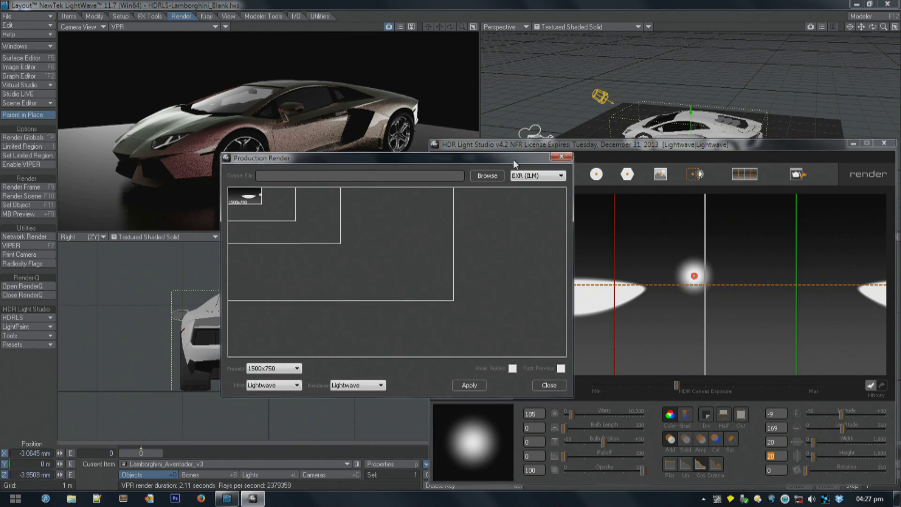
left_click(483, 176)
left_click(302, 433)
type("HDR")
left_click(742, 450)
left_click(330, 457)
left_click(859, 473)
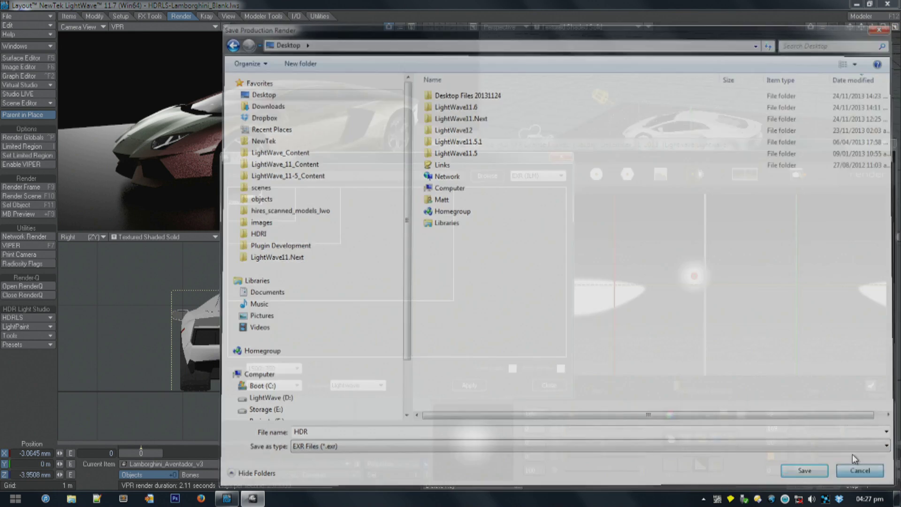
Set the output format to HDR (Radiance), saving as HDR.hdr on the Desktop.
left_click(527, 176)
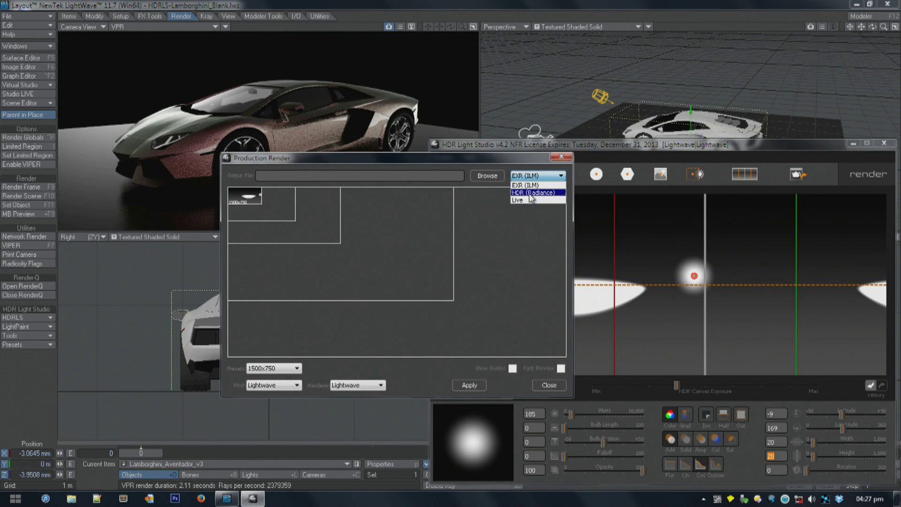
left_click(530, 182)
left_click(438, 176)
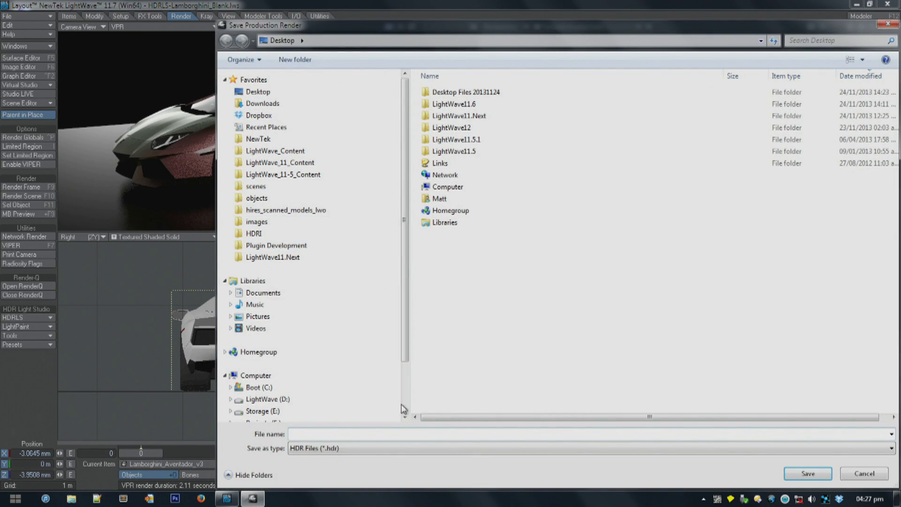
type("HDR")
key("Return")
Render the light map at 5000x2500 with guides shown.
left_click(332, 242)
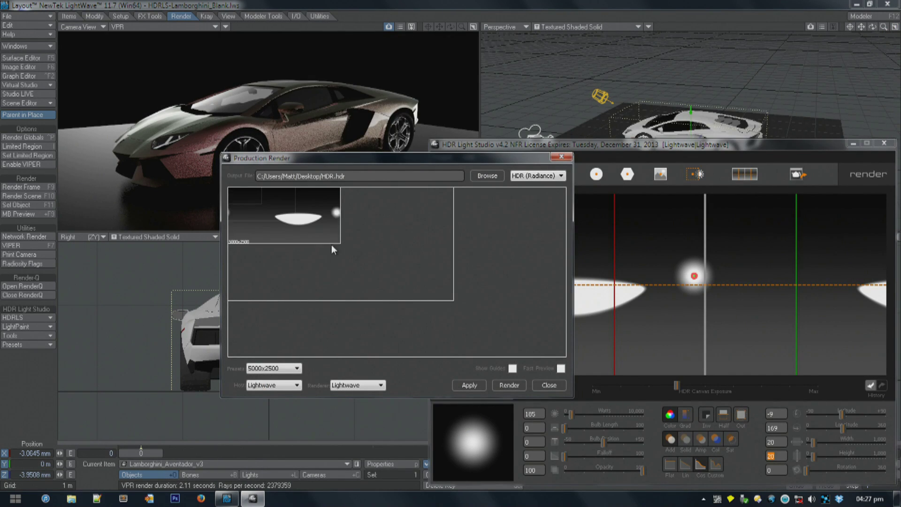
left_click(411, 286)
left_click(312, 228)
left_click(513, 368)
left_click_drag(406, 165, 255, 193)
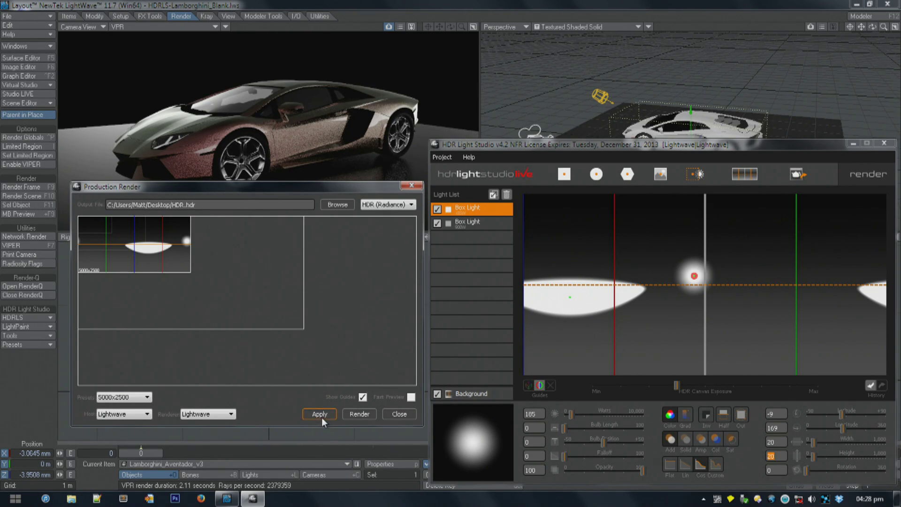
left_click(356, 413)
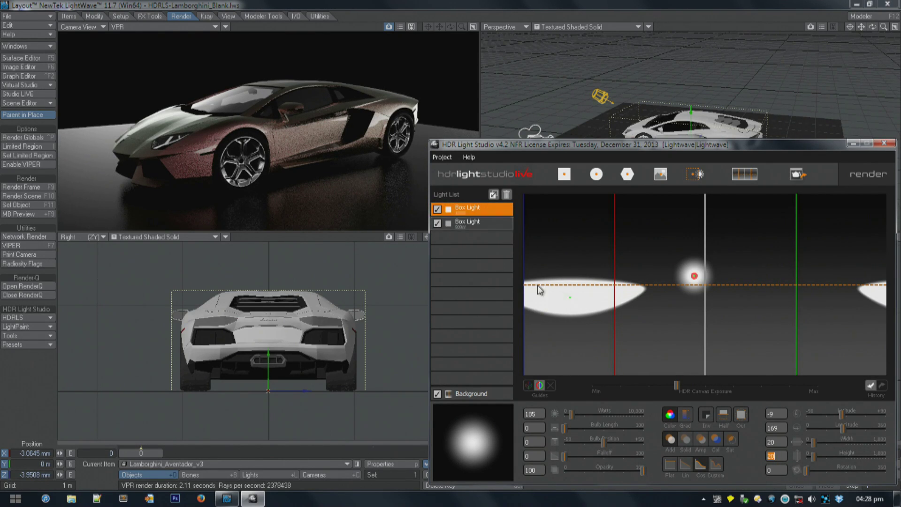
left_click(569, 297)
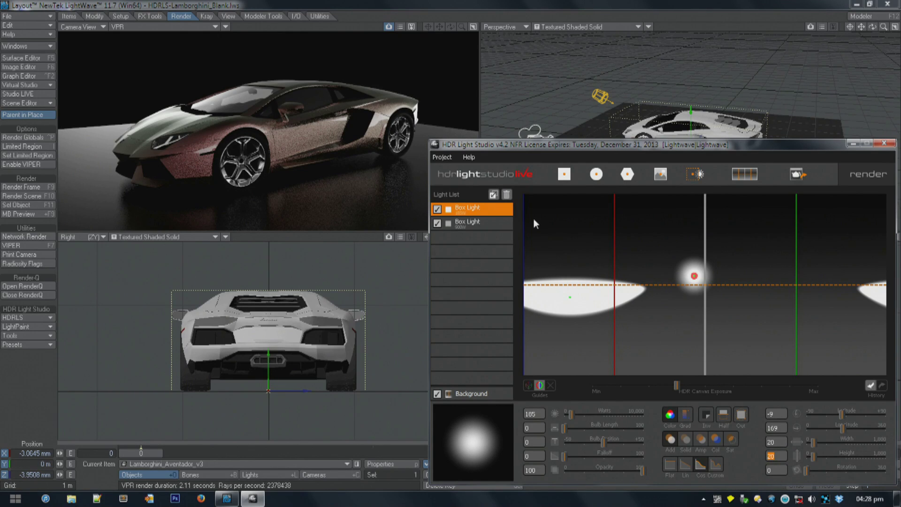
left_click(37, 318)
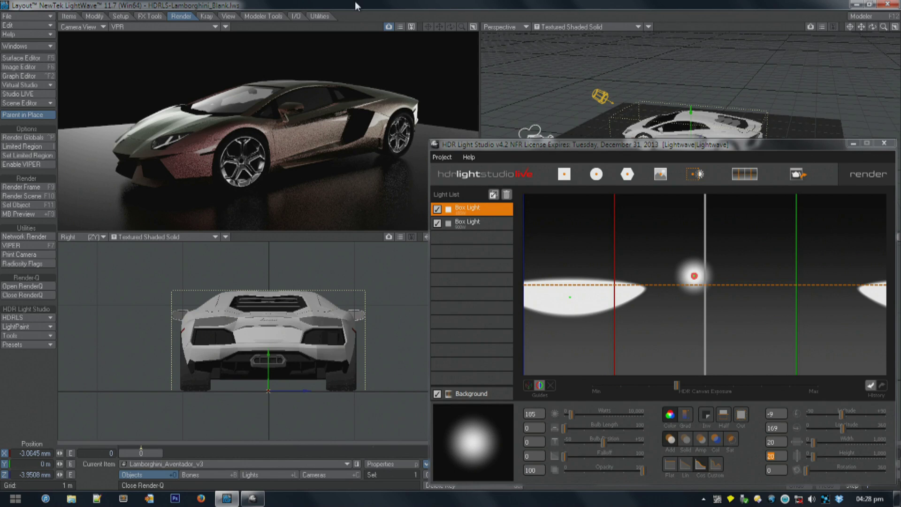
key("ctrl+p")
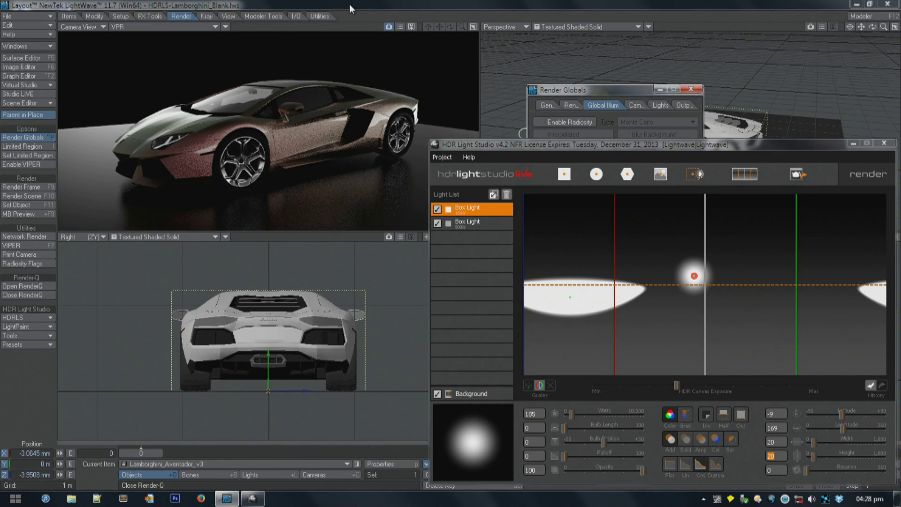
left_click(691, 89)
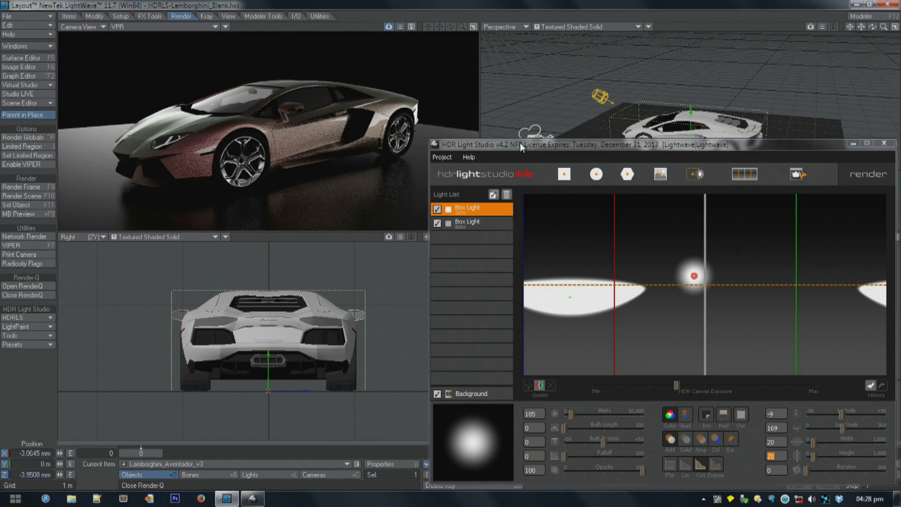
key("ctrl+F8")
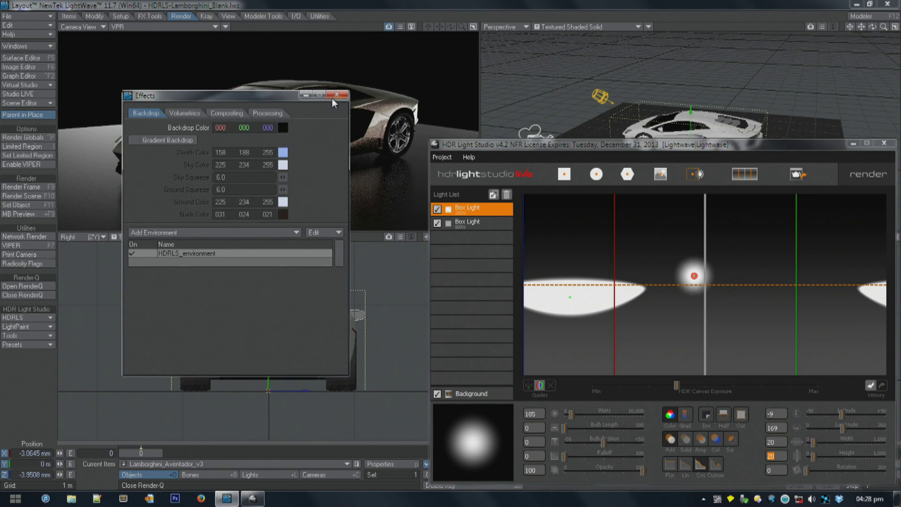
left_click(183, 114)
left_click(264, 114)
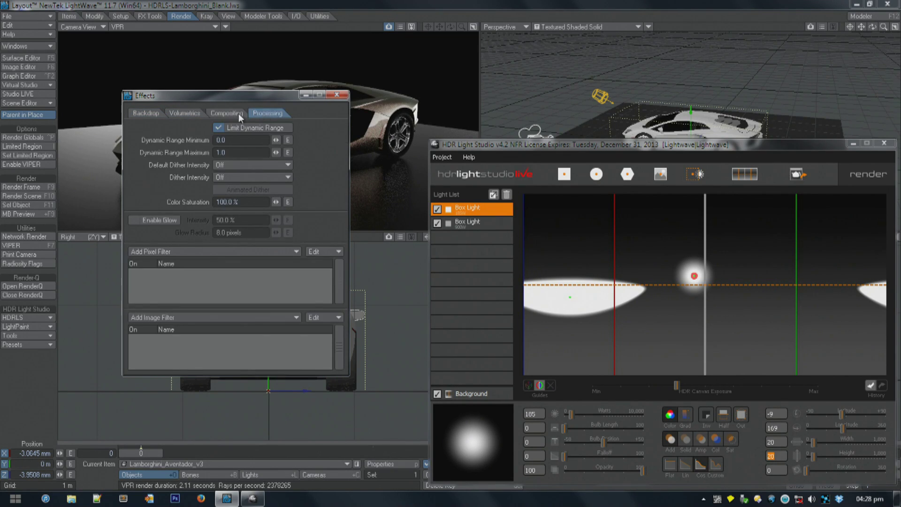
key("ctrl+F5")
left_click(335, 97)
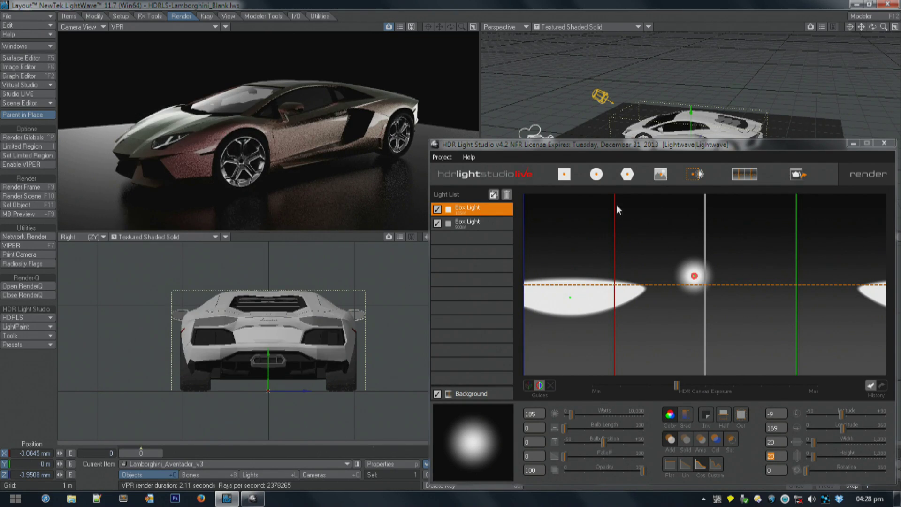
left_click(462, 222)
left_click(472, 207)
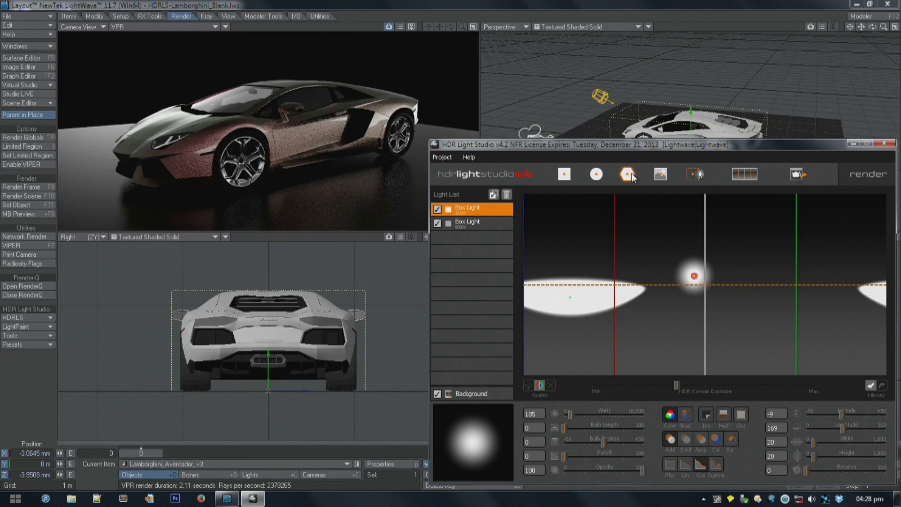
Add a Small Rect Soft Box picture light, placed high on the canvas at latitude -60.
left_click(663, 179)
left_click_drag(617, 125, 263, 175)
left_click(218, 280)
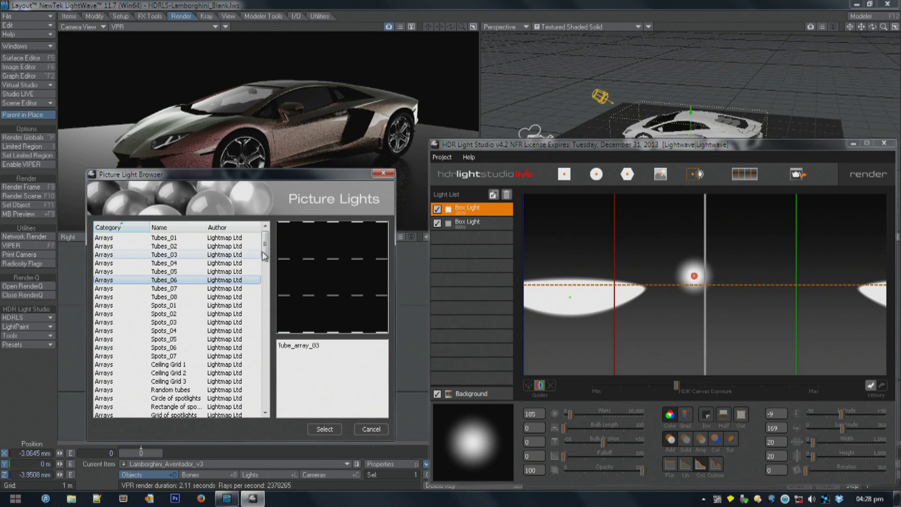
scroll(214, 263, "down", 15)
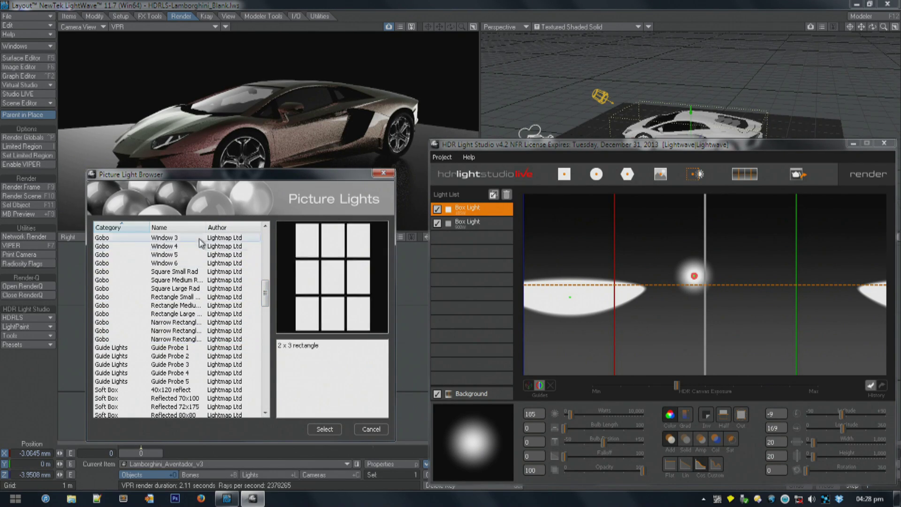
scroll(269, 323, "down", 5)
scroll(189, 357, "down", 5)
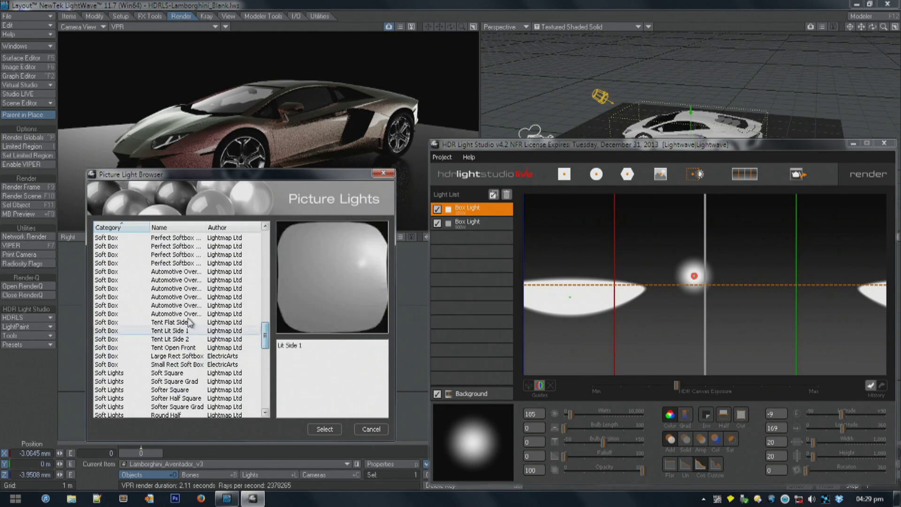
left_click(190, 348)
left_click(190, 364)
left_click(186, 373)
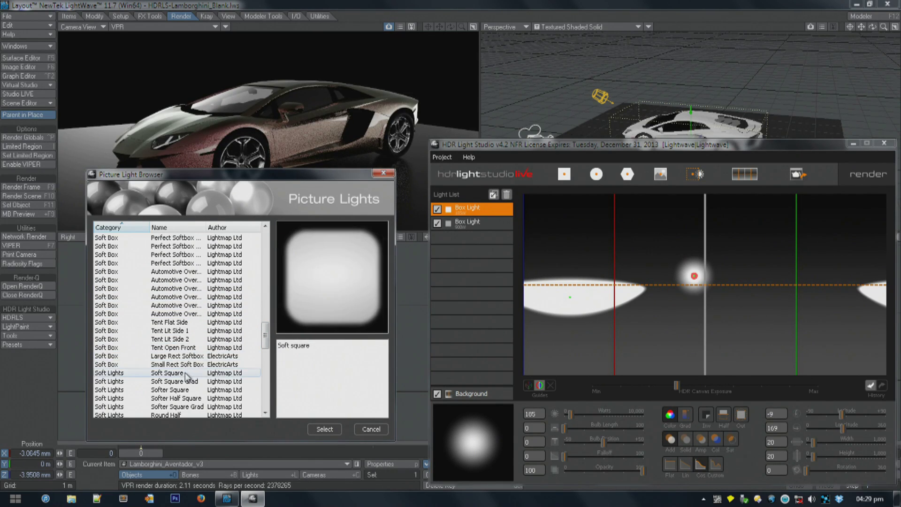
left_click(189, 364)
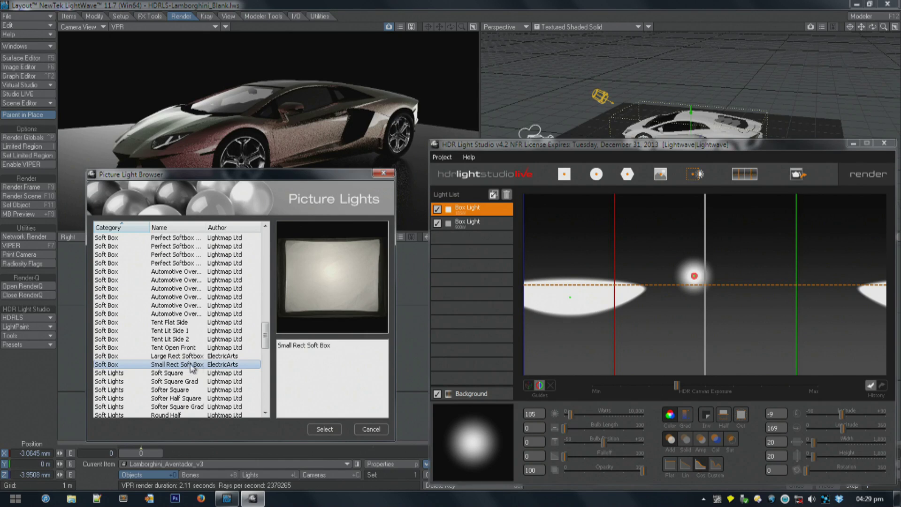
left_click(324, 428)
left_click(615, 225)
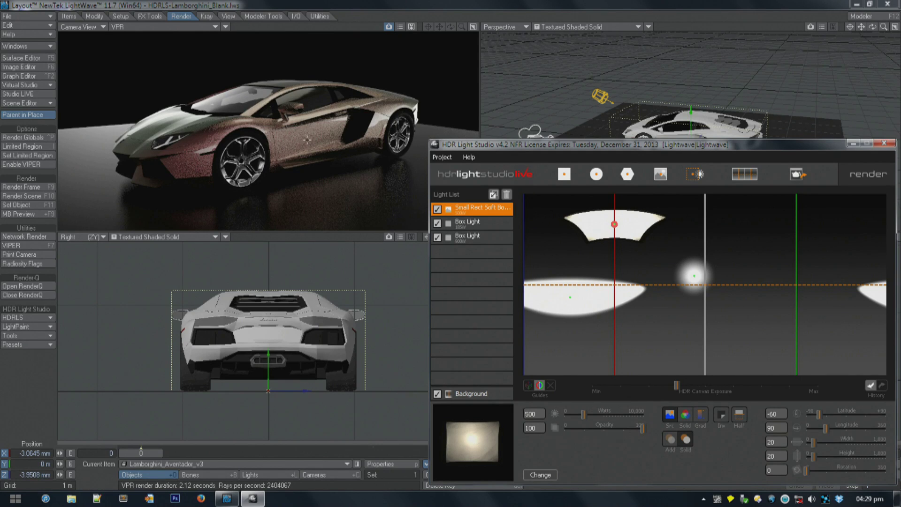
Enable nodes on the Body surface and open its Carpaint node properties.
key("F5")
left_click_drag(686, 91, 223, 147)
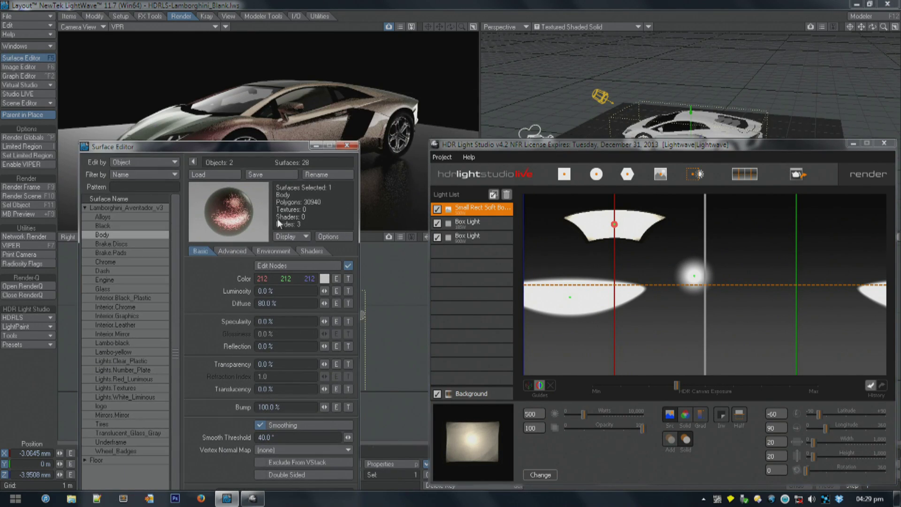
left_click(348, 266)
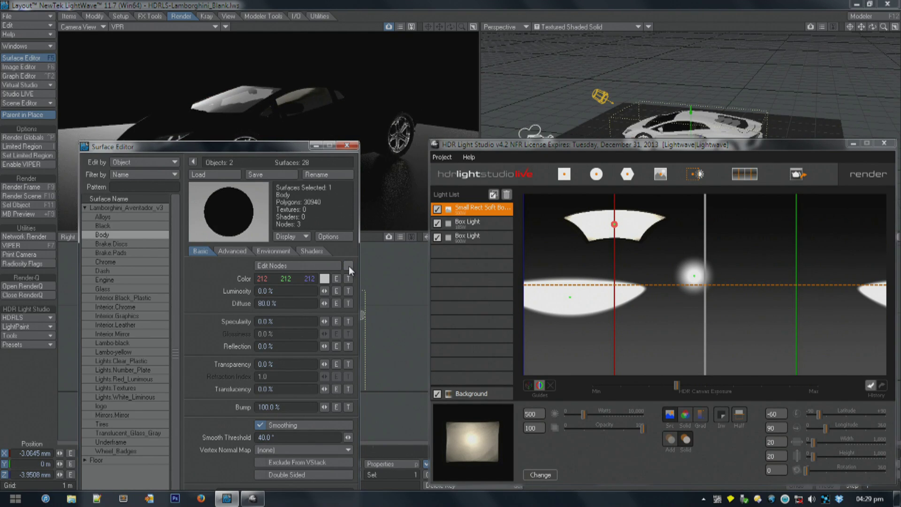
left_click(319, 266)
left_click_drag(290, 182, 271, 168)
double_click(182, 244)
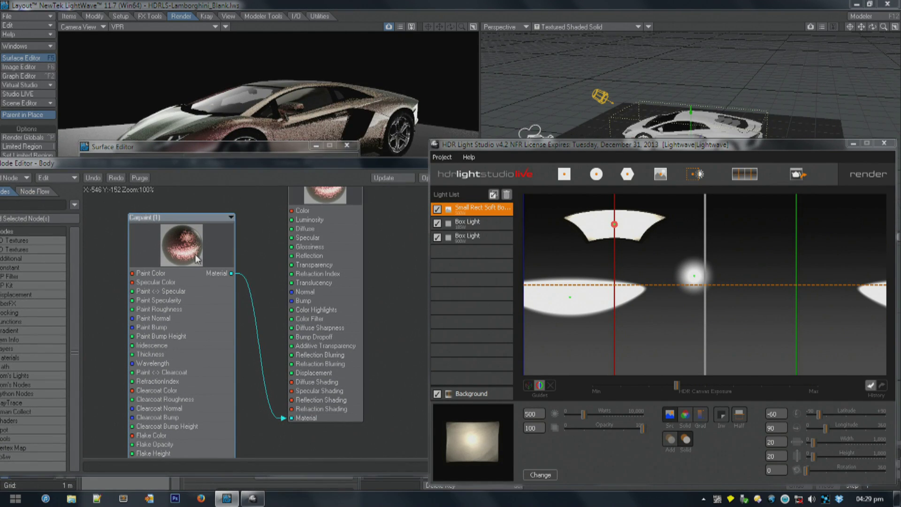
left_click_drag(550, 43, 257, 90)
Set the Carpaint Iridescence to 0% and close the node and surface windows.
left_click(261, 200)
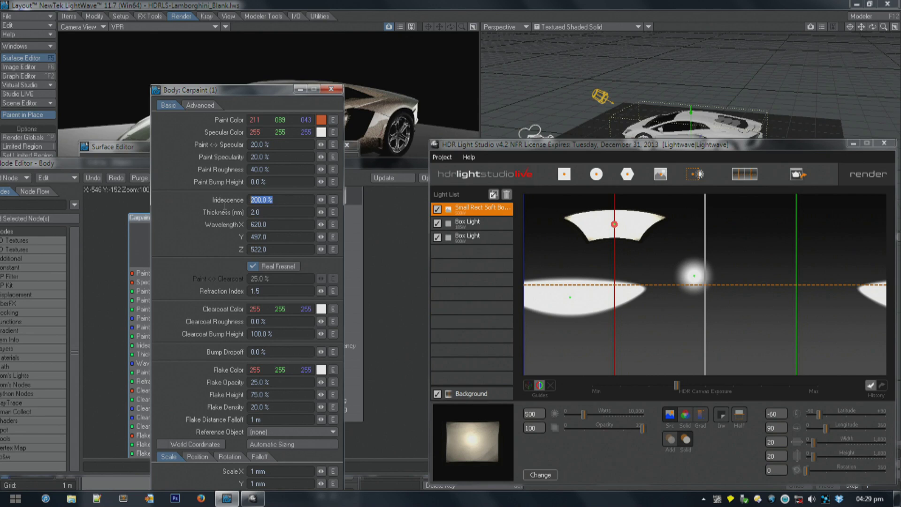
type("0")
key("Tab")
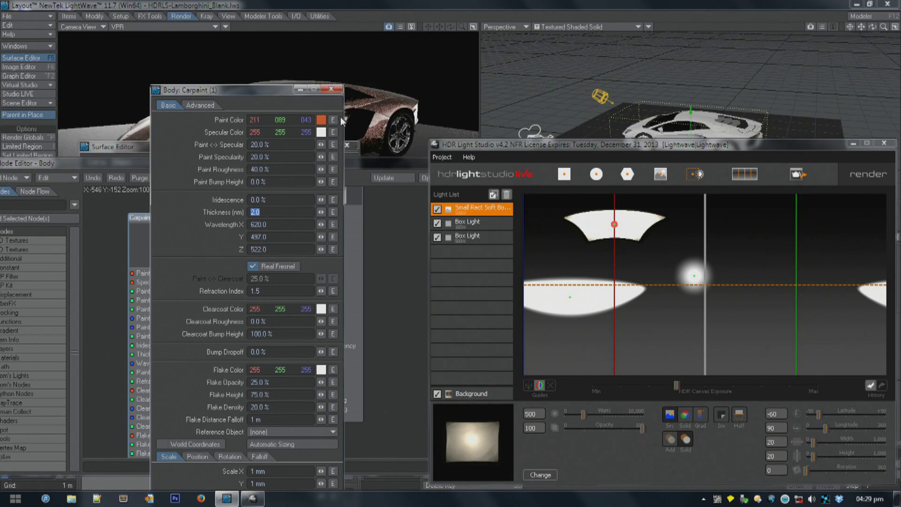
left_click_drag(275, 89, 552, 44)
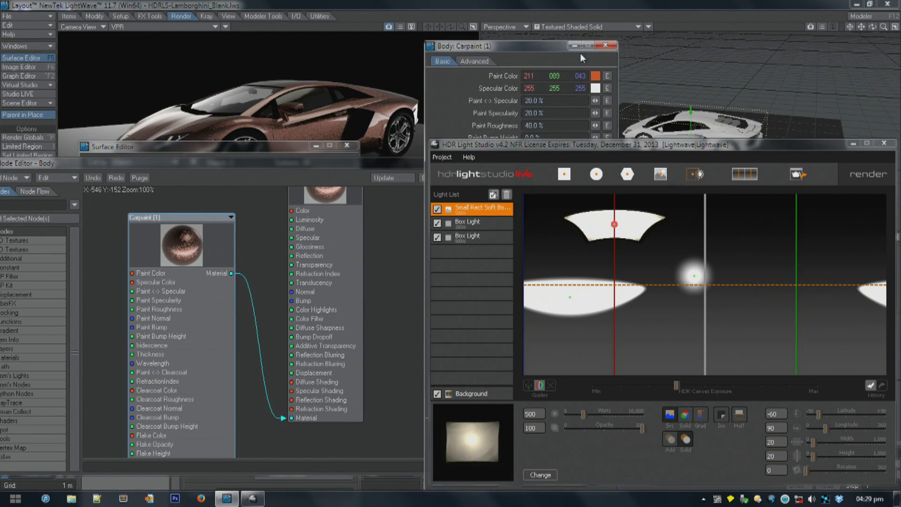
left_click(604, 47)
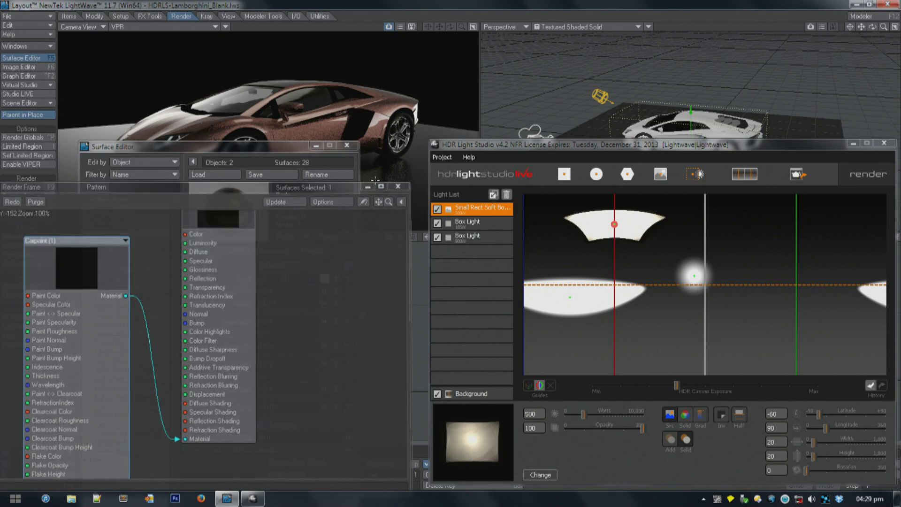
left_click(345, 146)
left_click_drag(626, 143, 618, 111)
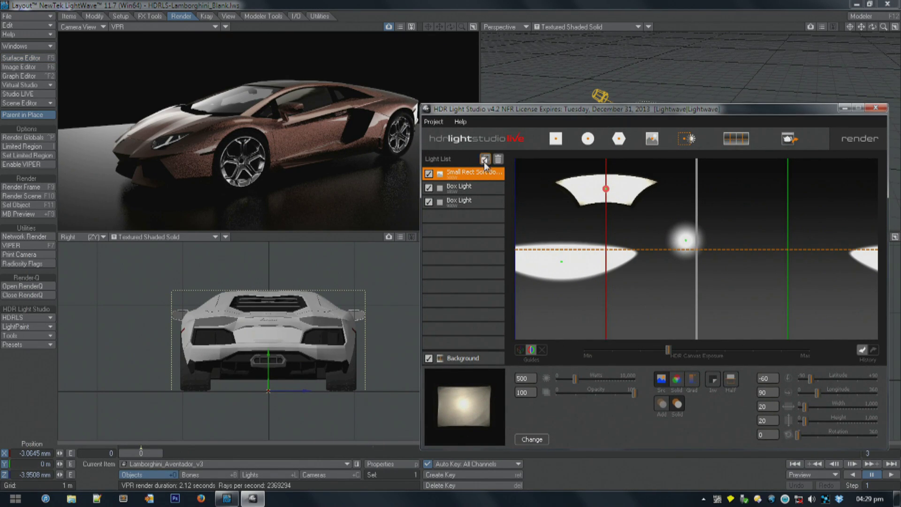
Open the light map's Background settings and raise peak wattage from 50 to 212.
double_click(470, 359)
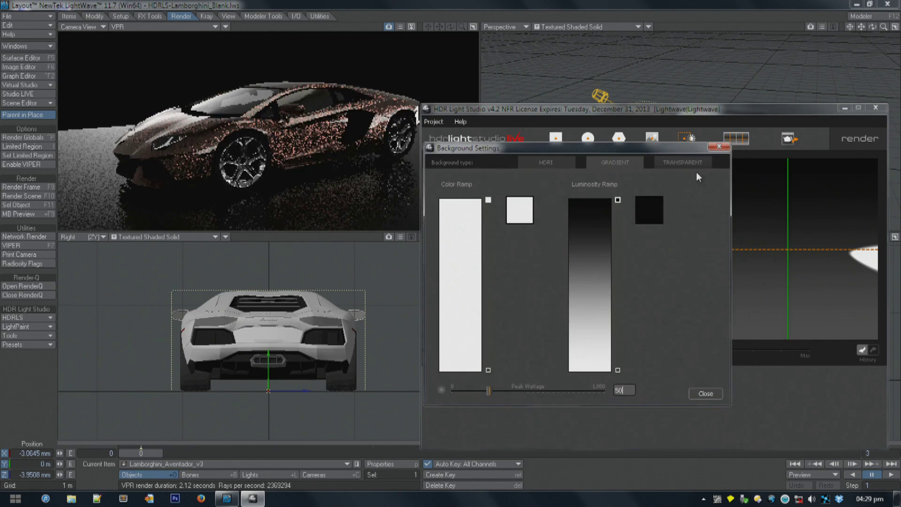
left_click_drag(483, 147, 427, 154)
left_click_drag(432, 397, 477, 398)
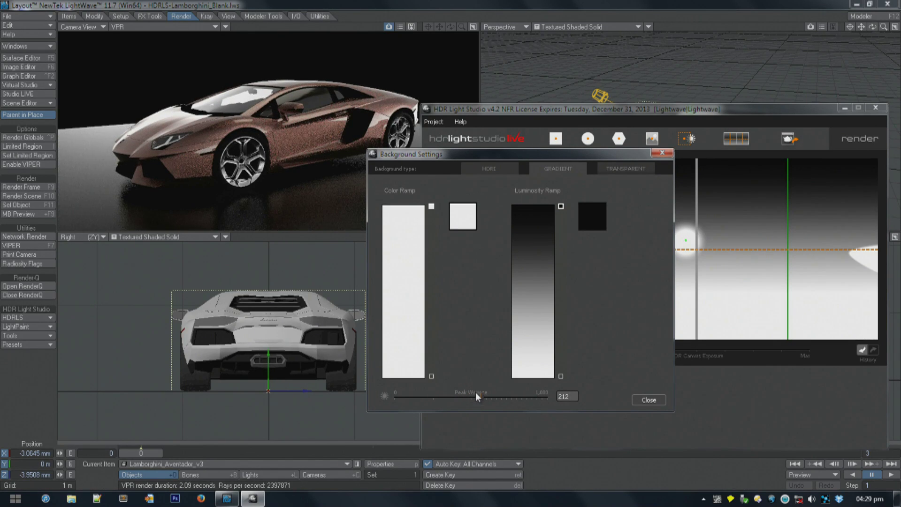
Turn off Use Background Color in the Effects > Compositing settings so the environment shows behind the car.
left_click(327, 15)
key("ctrl+F5")
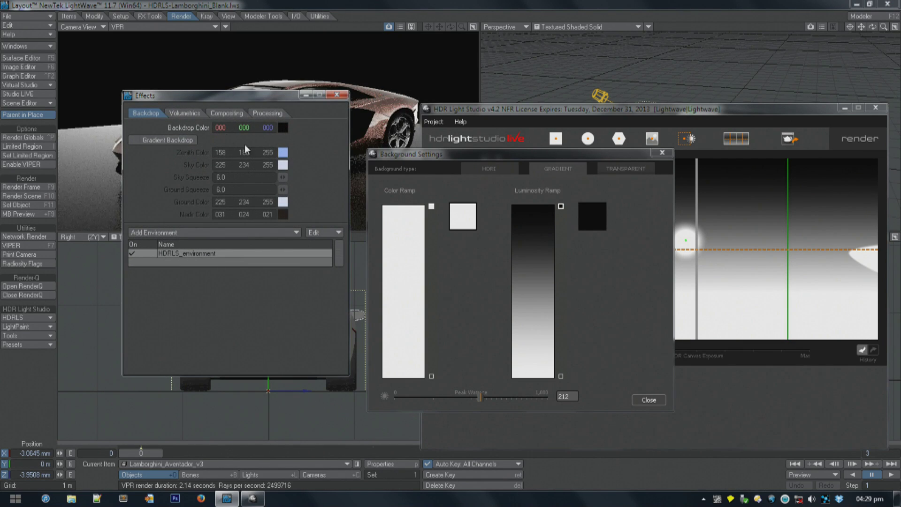
left_click(219, 112)
left_click(229, 152)
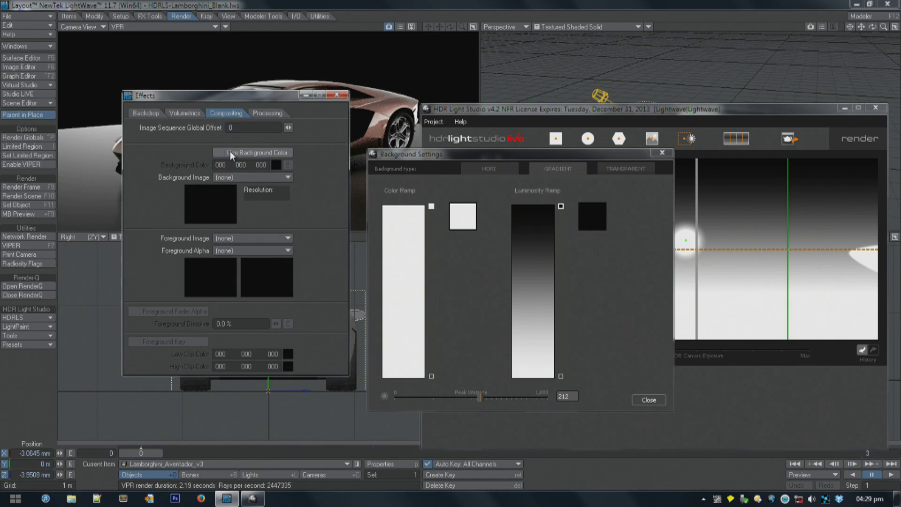
left_click_drag(240, 95, 140, 220)
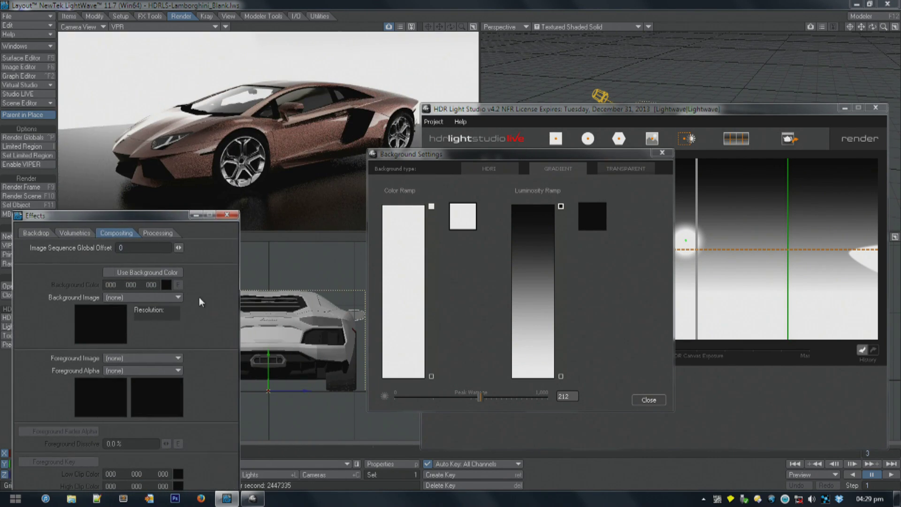
left_click(156, 272)
left_click(159, 270)
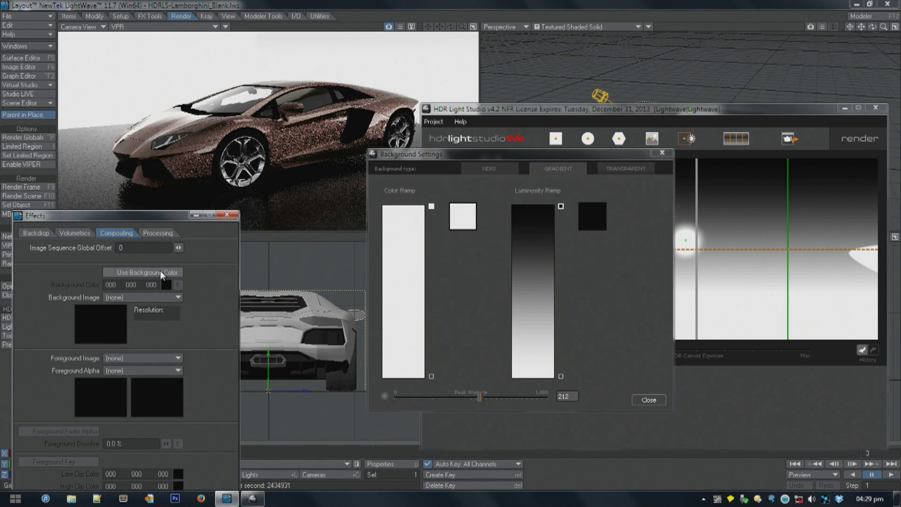
left_click(227, 215)
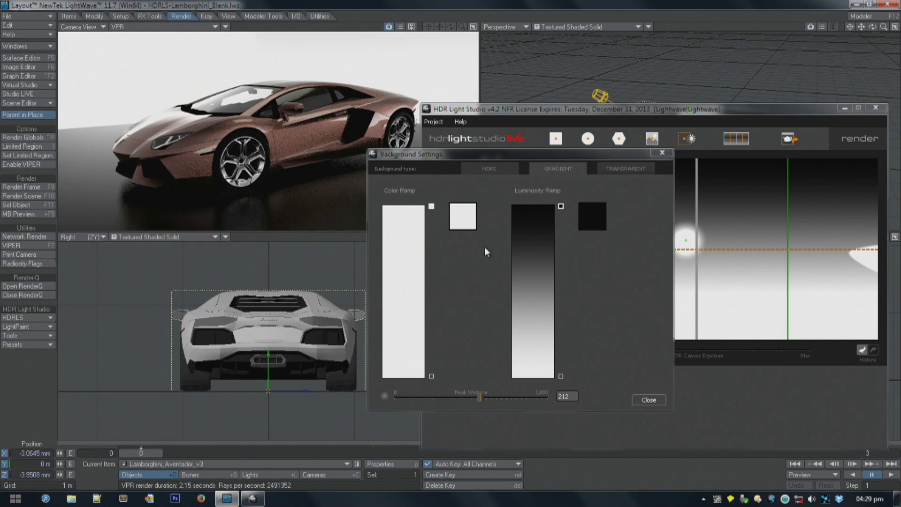
Lower background peak wattage to 67, switch the background to HDRI and browse for a map.
left_click_drag(511, 397, 454, 398)
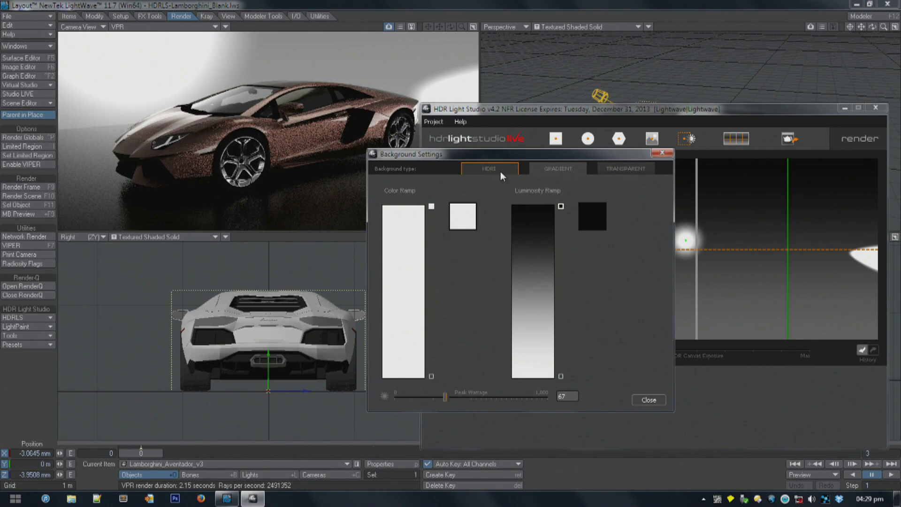
left_click(500, 169)
left_click(646, 340)
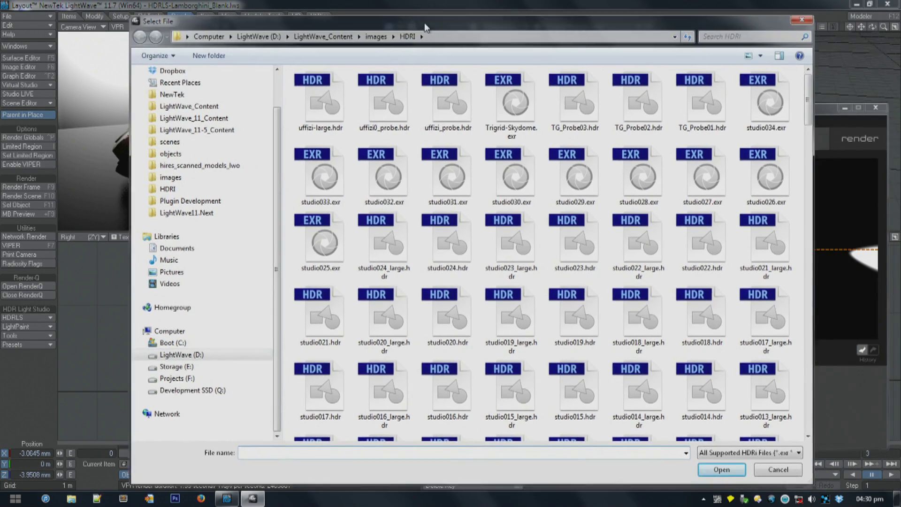
left_click_drag(529, 20, 430, 17)
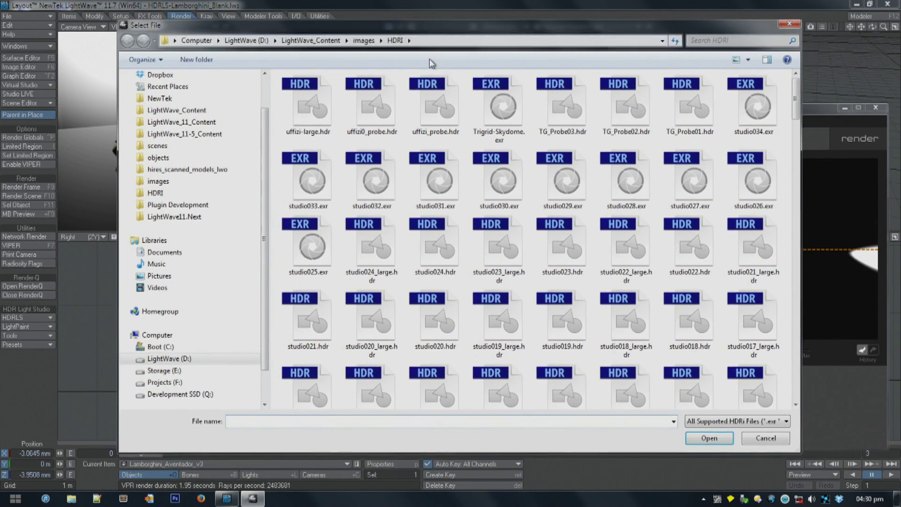
double_click(436, 113)
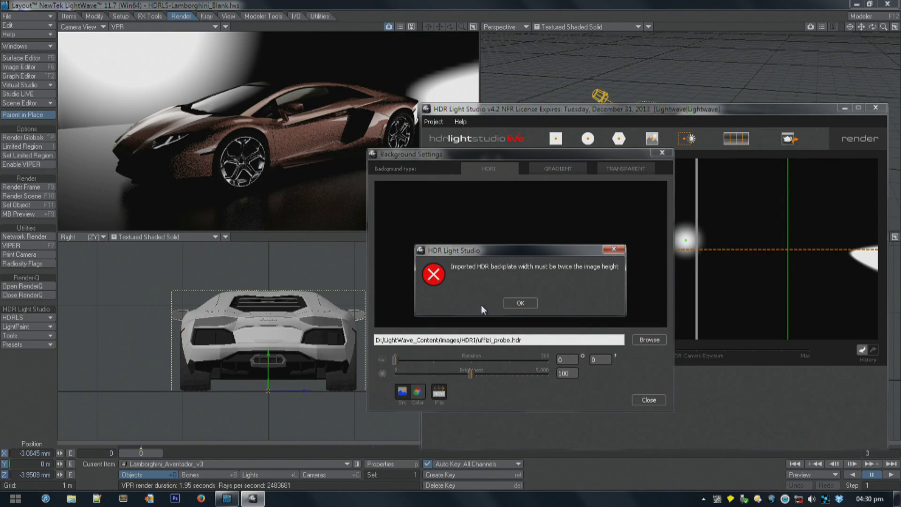
left_click(520, 303)
left_click(649, 338)
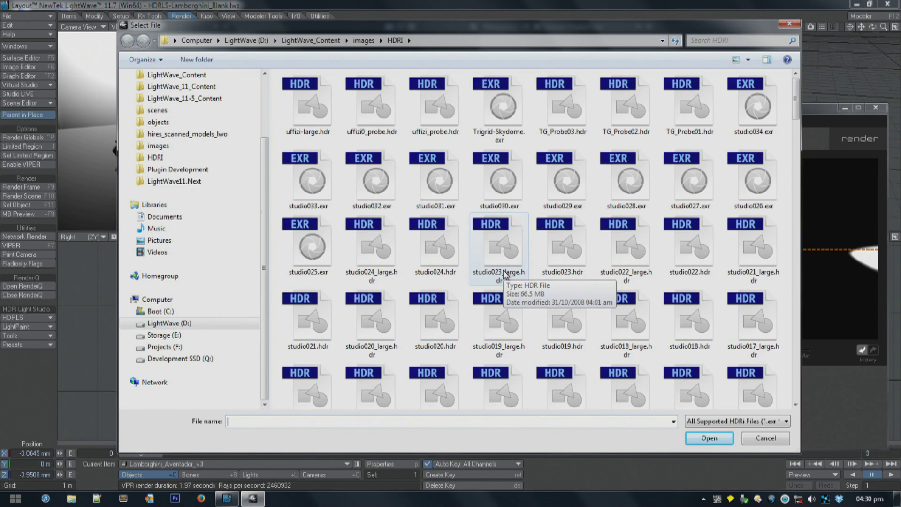
double_click(371, 253)
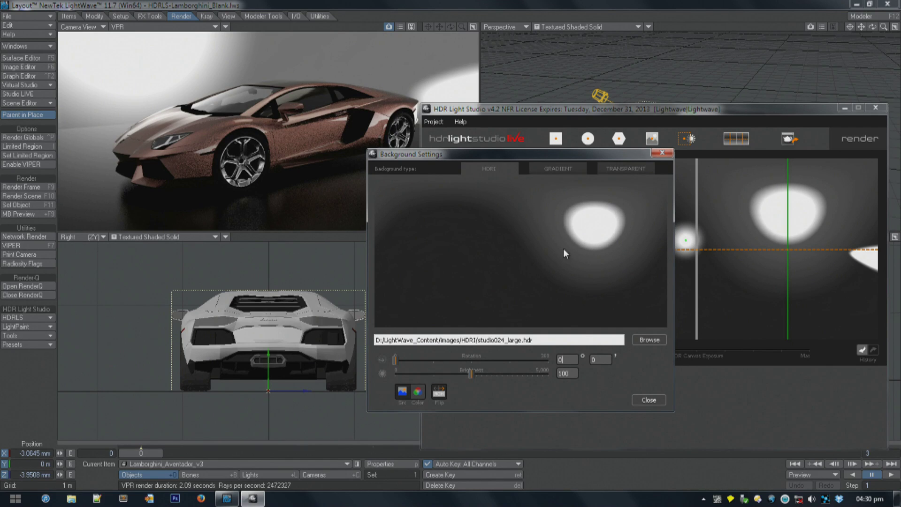
left_click(554, 172)
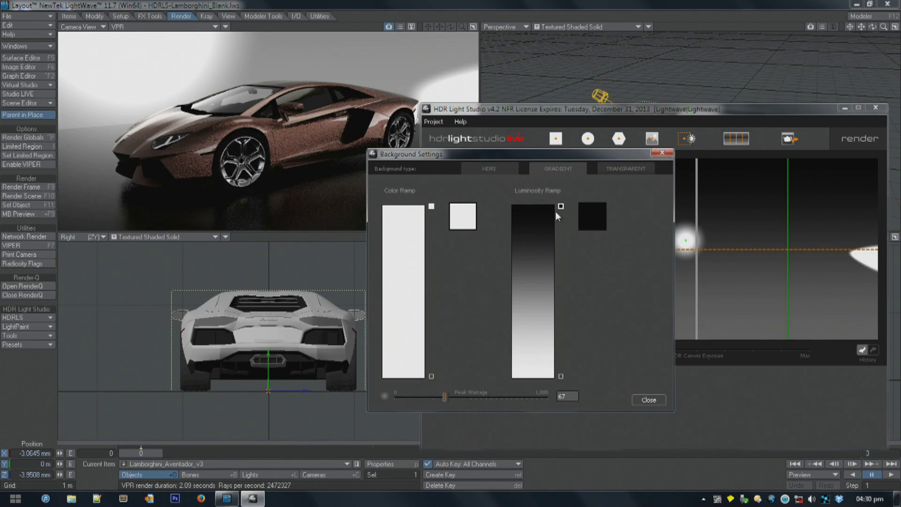
left_click(416, 264)
left_click_drag(266, 371, 263, 395)
left_click(186, 465)
left_click(528, 226)
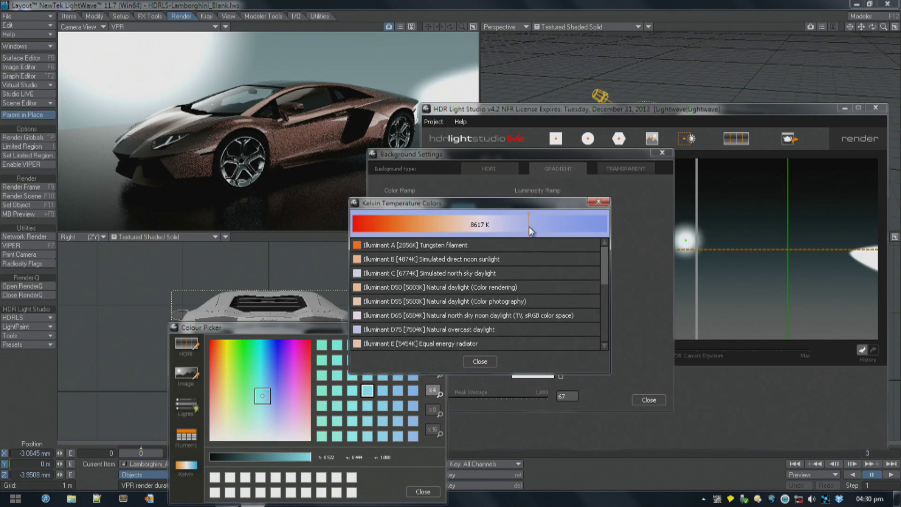
left_click(479, 362)
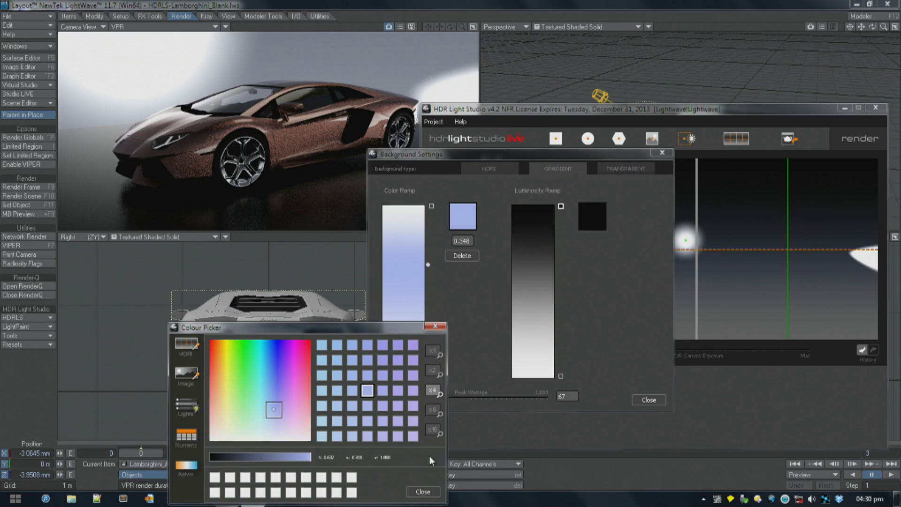
left_click(423, 491)
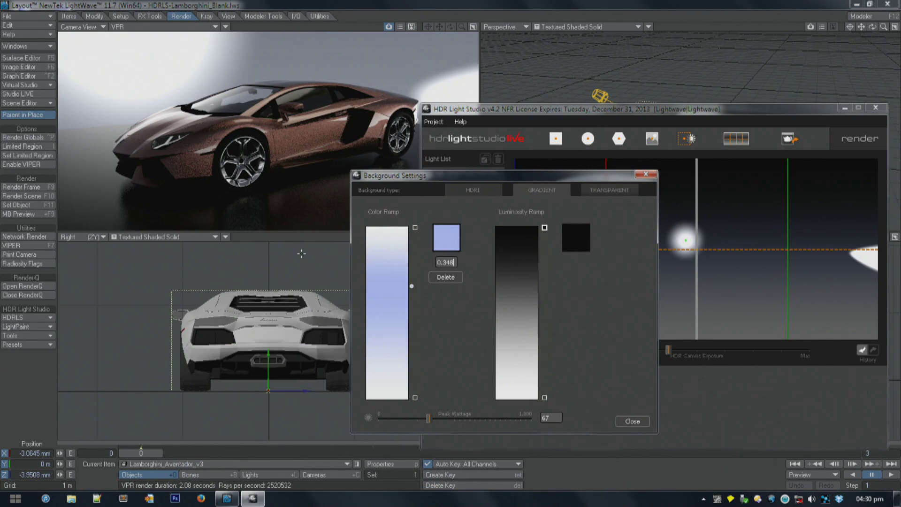
left_click_drag(428, 419, 378, 419)
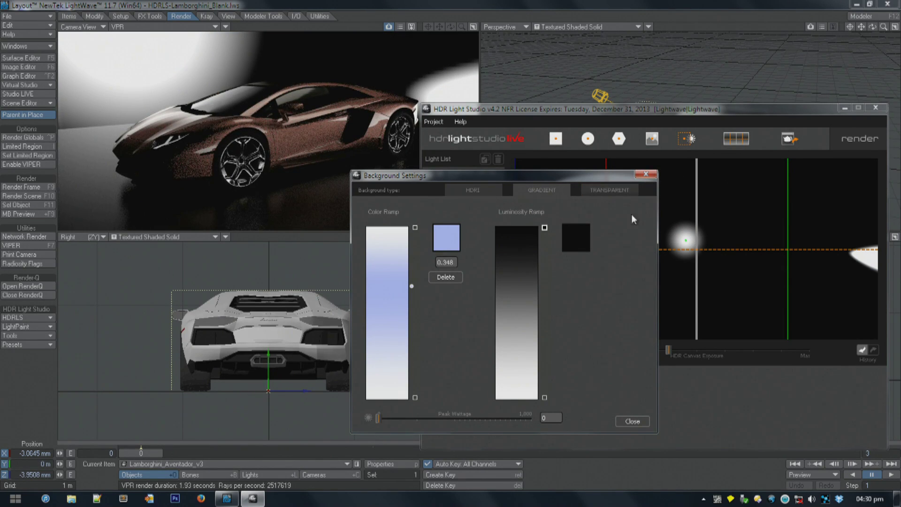
left_click(632, 421)
left_click(460, 186)
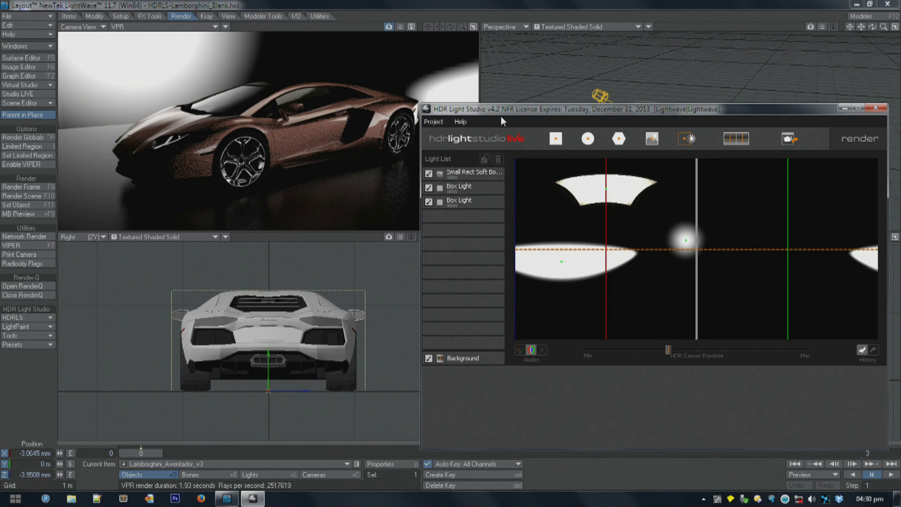
left_click_drag(500, 115, 517, 126)
left_click(753, 146)
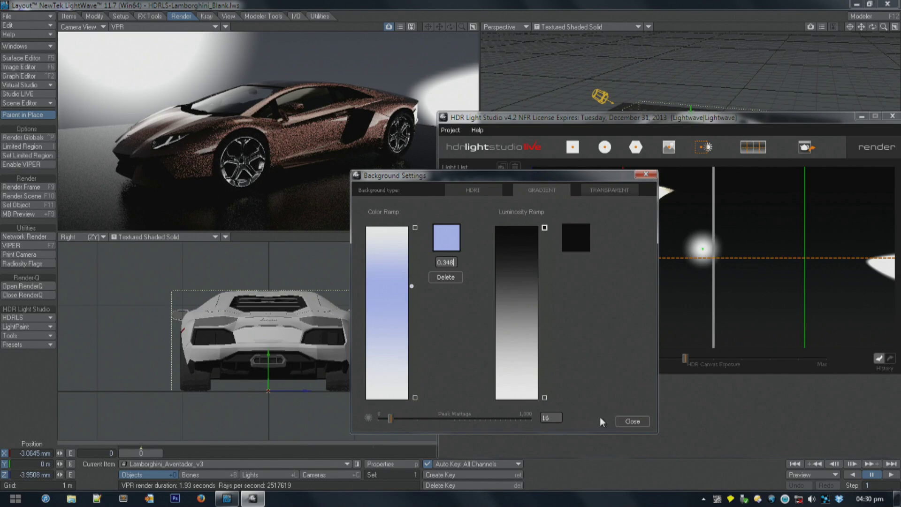
left_click(633, 421)
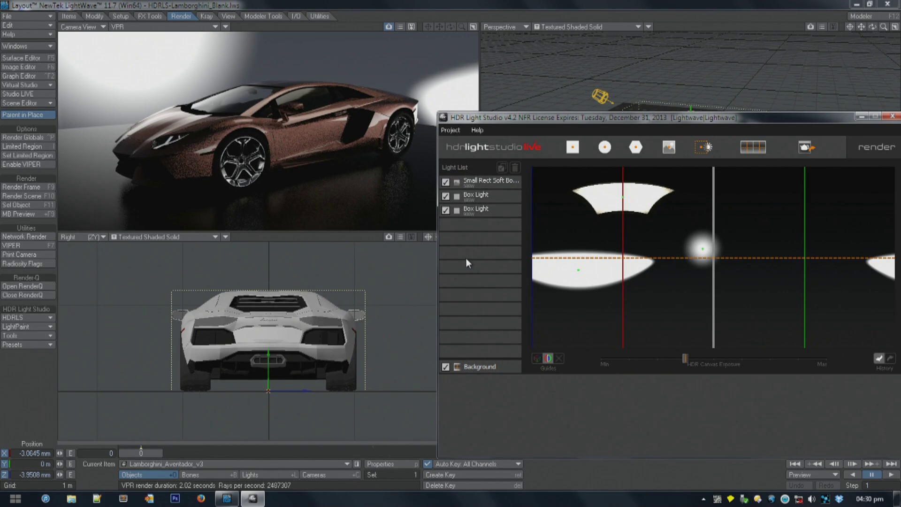
Solo each light in turn, set the second Box Light to 100 watts, then re-enable all three.
left_click(475, 186)
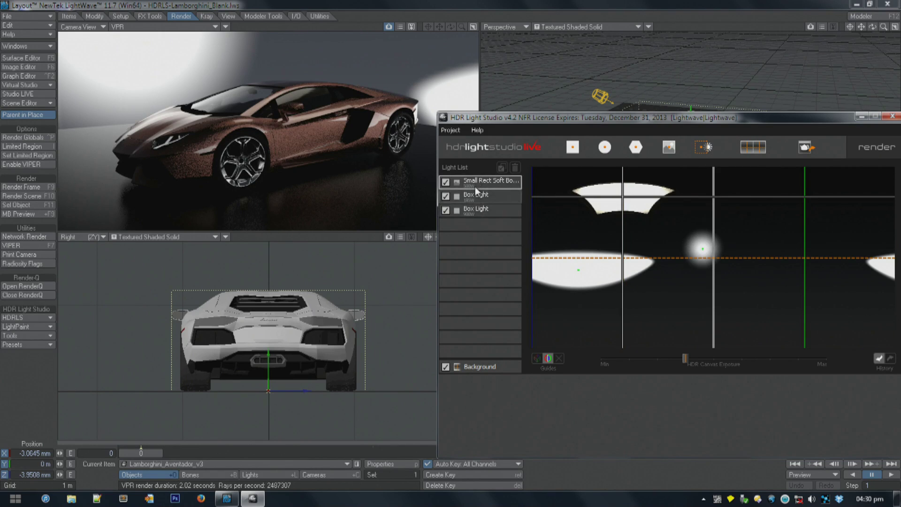
left_click(447, 211, "ctrl")
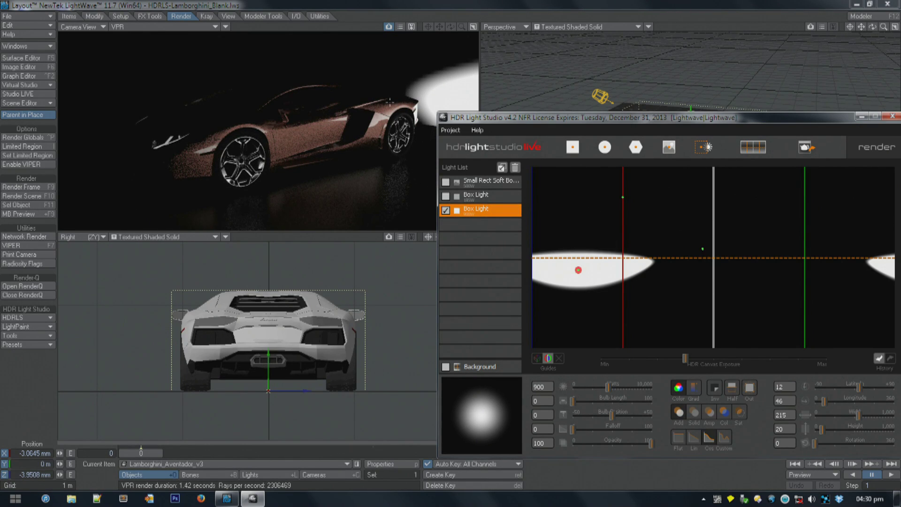
left_click(446, 196, "ctrl")
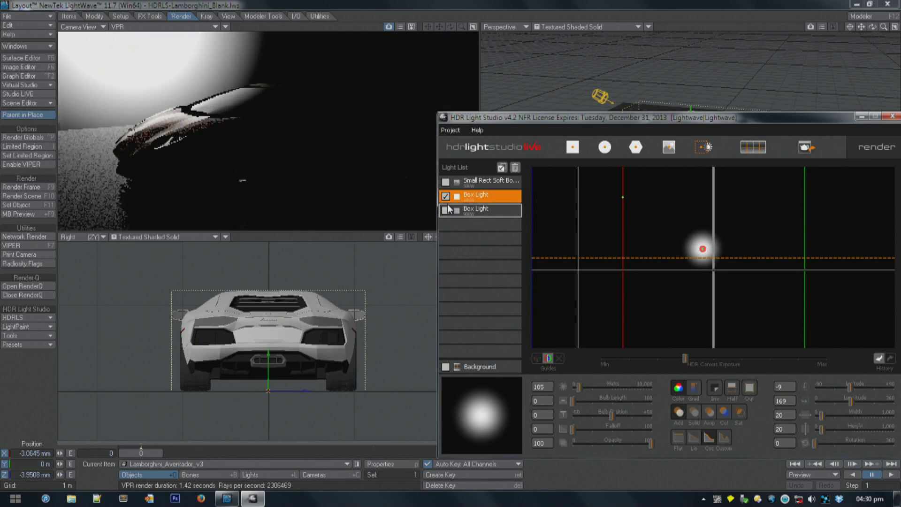
left_click_drag(579, 386, 576, 388)
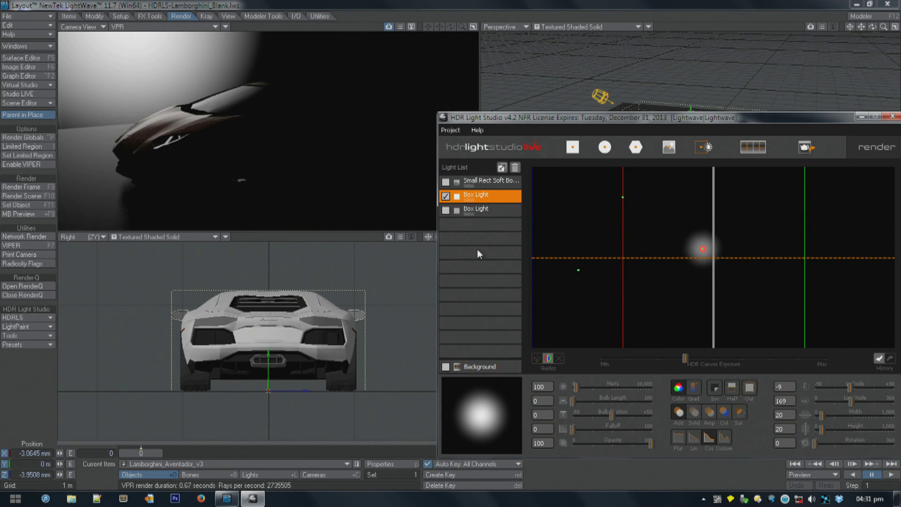
left_click(446, 182, "ctrl")
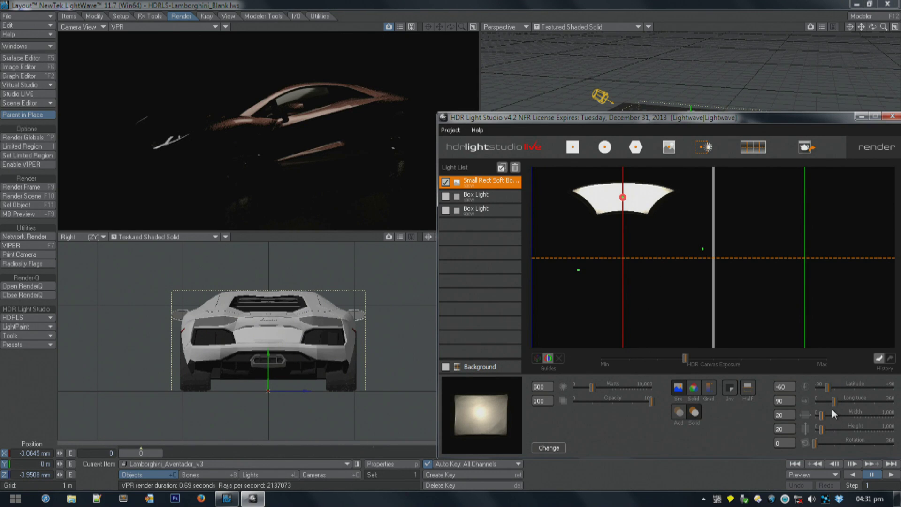
left_click(450, 213, "ctrl")
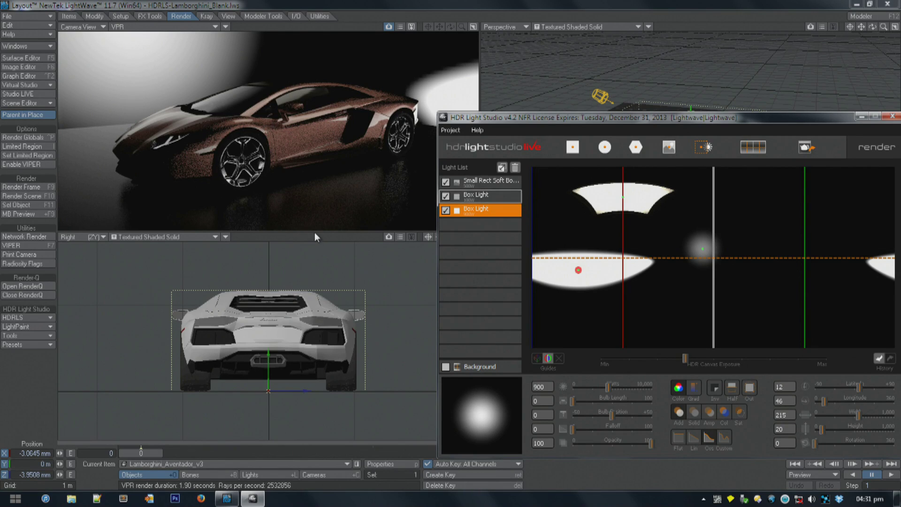
Add a Round Light at latitude -46, longitude 253 in the map's upper right, and restore VPR.
left_click(604, 147)
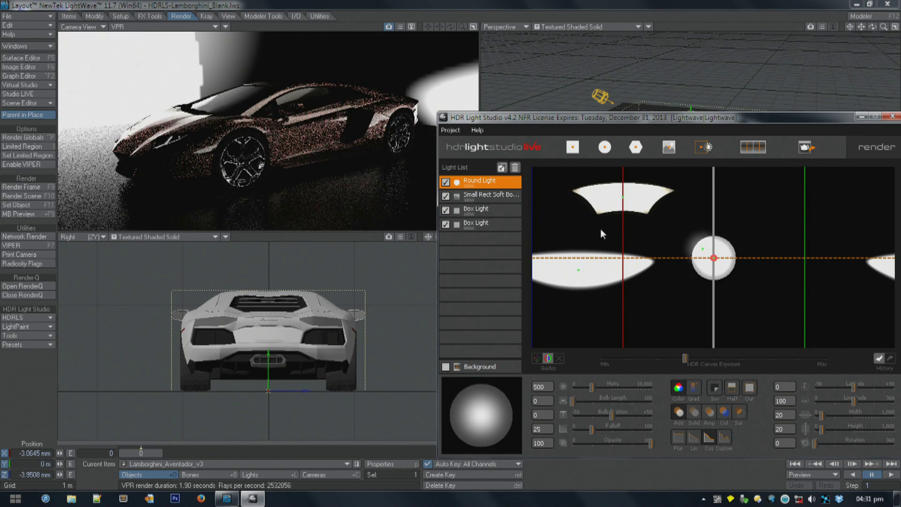
left_click(154, 151)
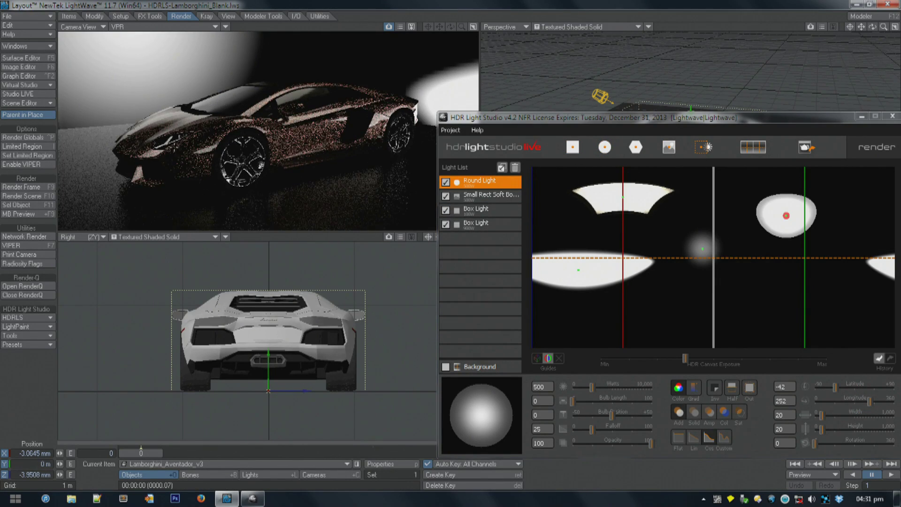
left_click(127, 153)
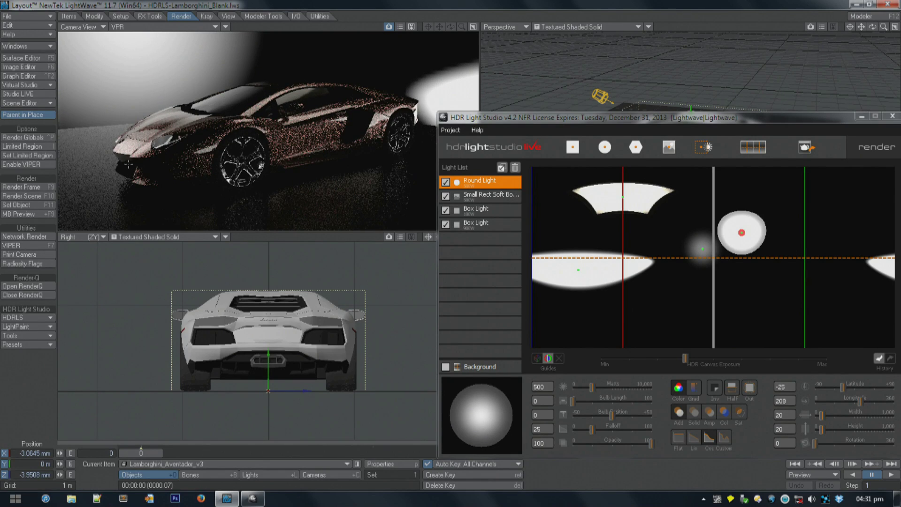
left_click(127, 161)
left_click(133, 168)
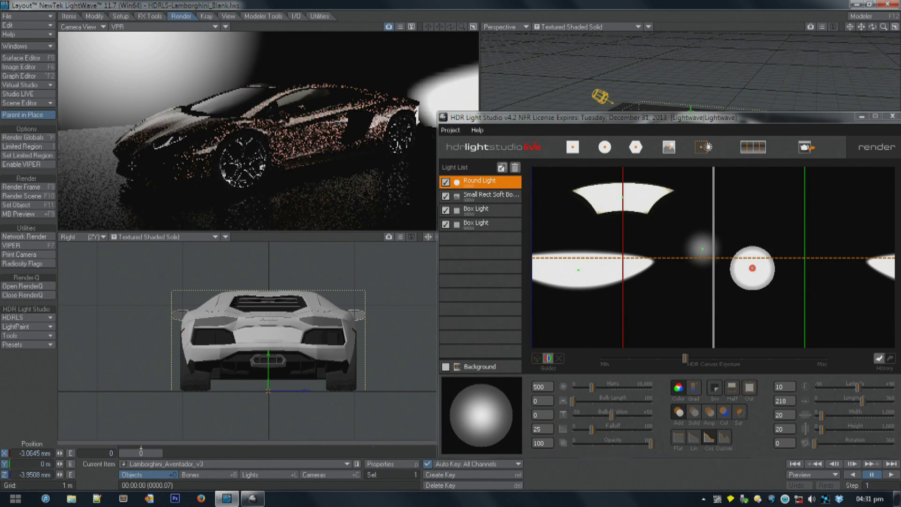
left_click(140, 174)
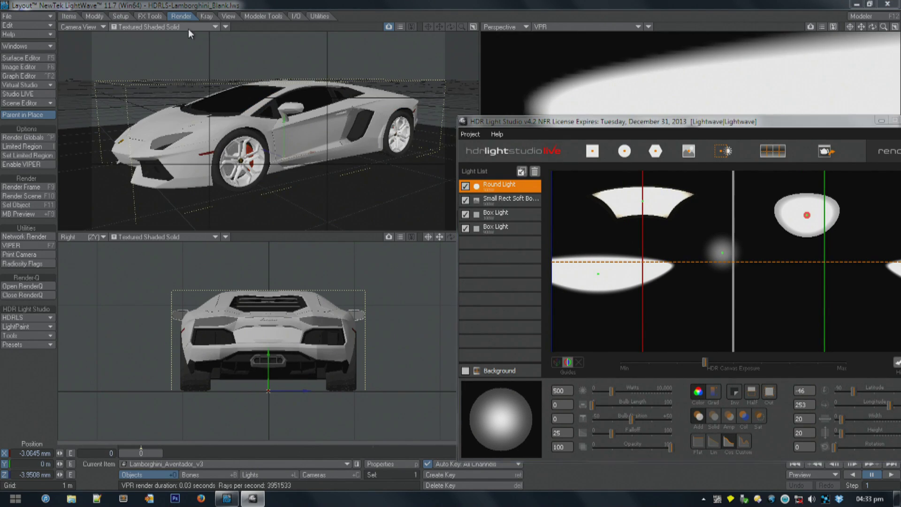
left_click(188, 29)
left_click(182, 75)
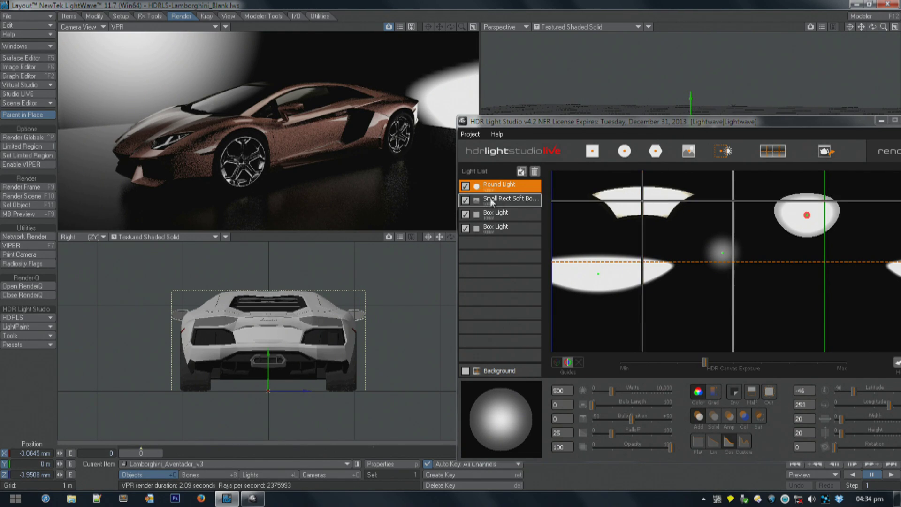
Delete every light except one Box Light and narrow that Box Light to width 42.
left_click(534, 185)
key("Delete")
key("Delete")
key("Delete")
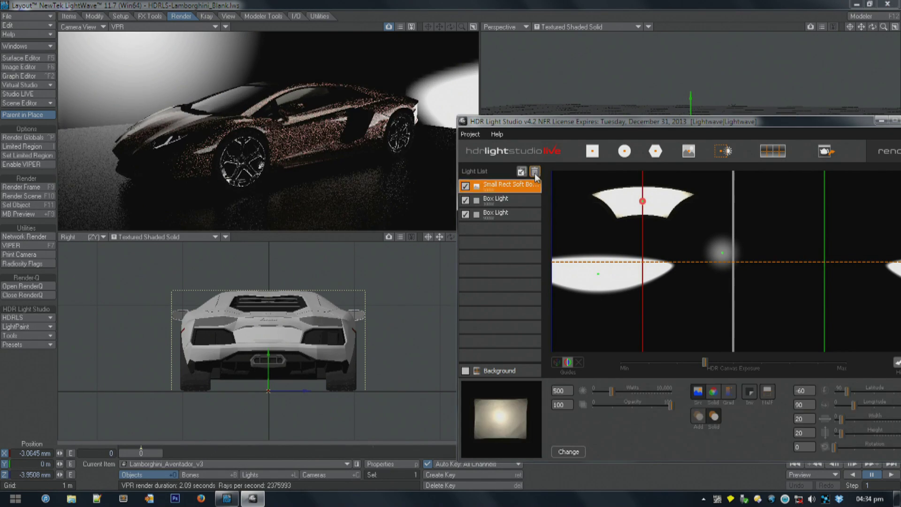
left_click(520, 186)
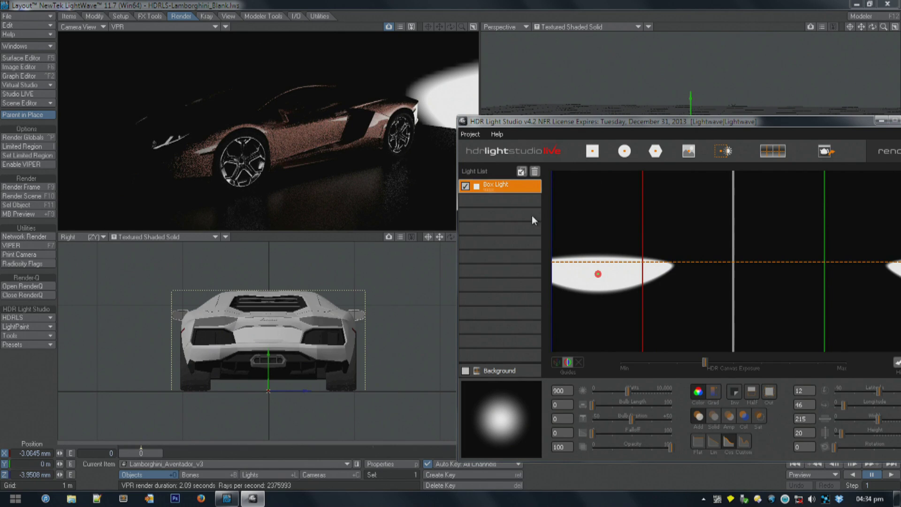
left_click_drag(878, 418, 852, 420)
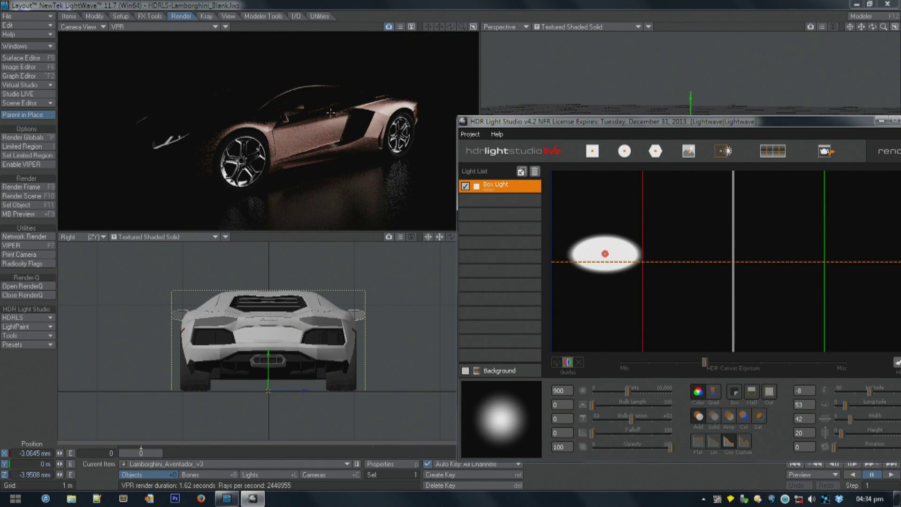
Move the Box Light to the map's upper left at latitude 42, longitude 24.
left_click(207, 120)
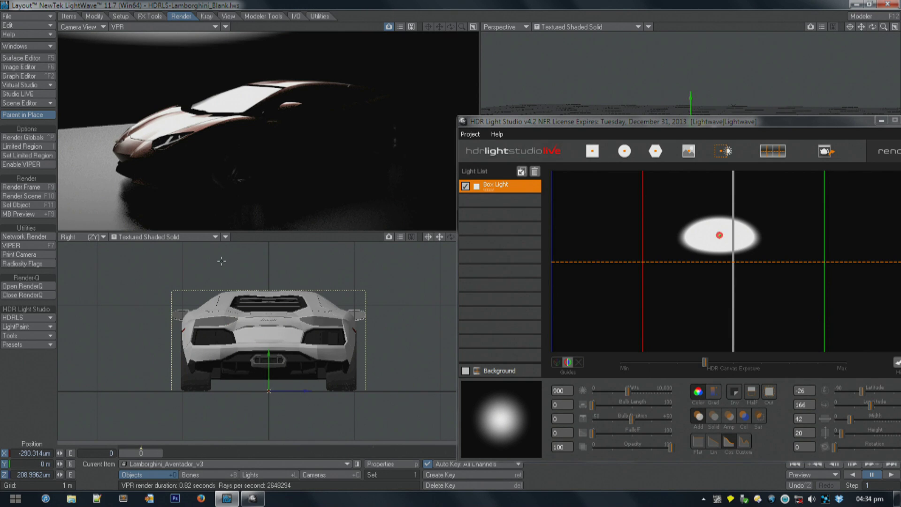
left_click(237, 123)
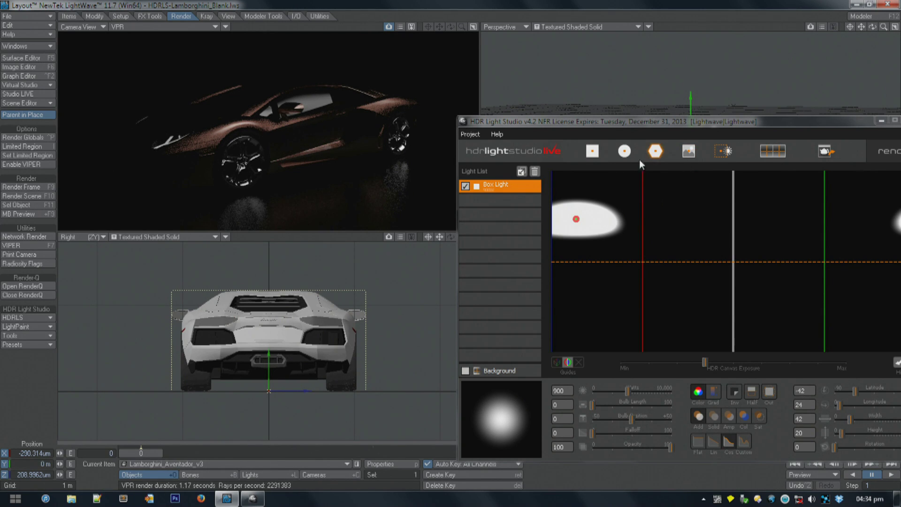
left_click(624, 150)
Place a 500-watt Round Light near the map centre (lat -25, long 160) and make it a half-disc.
left_click(711, 244)
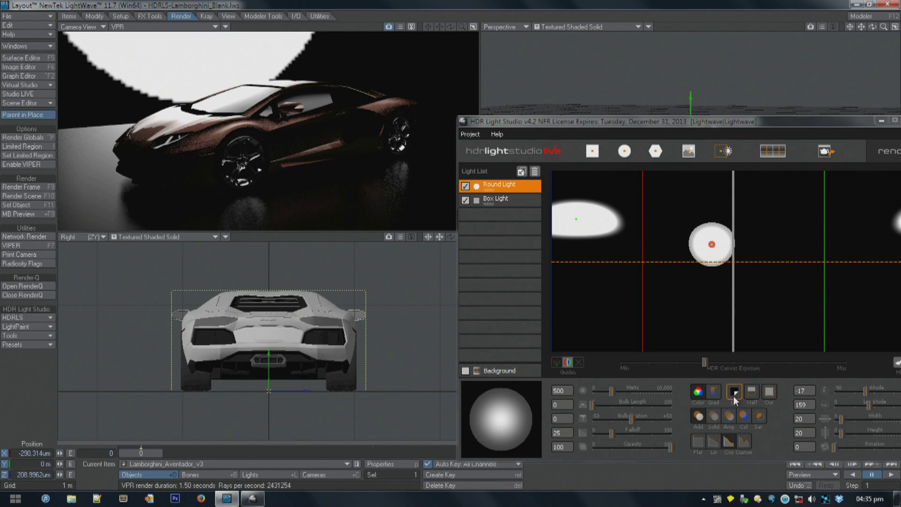
left_click(752, 394)
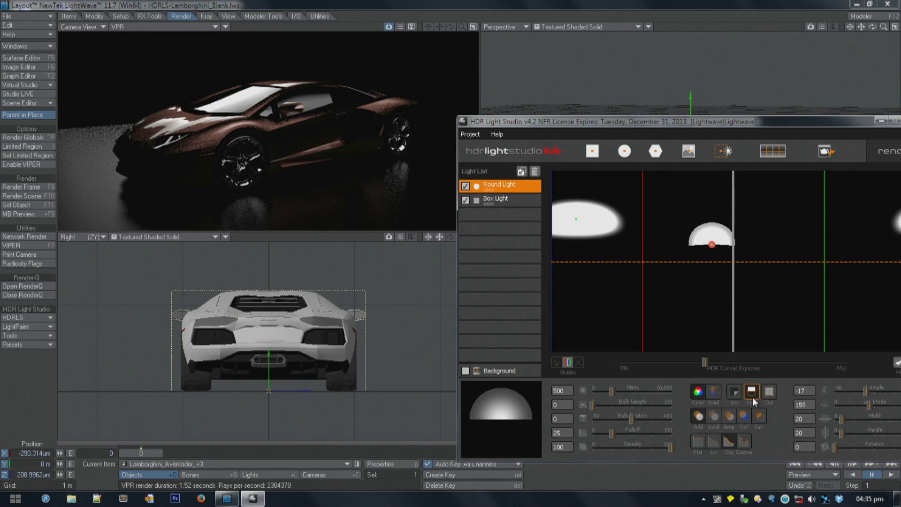
left_click(246, 100)
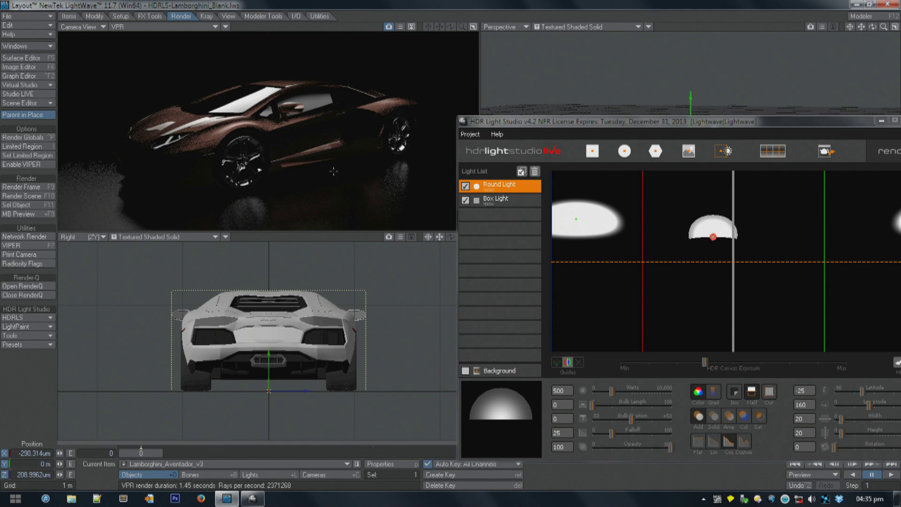
left_click(753, 393)
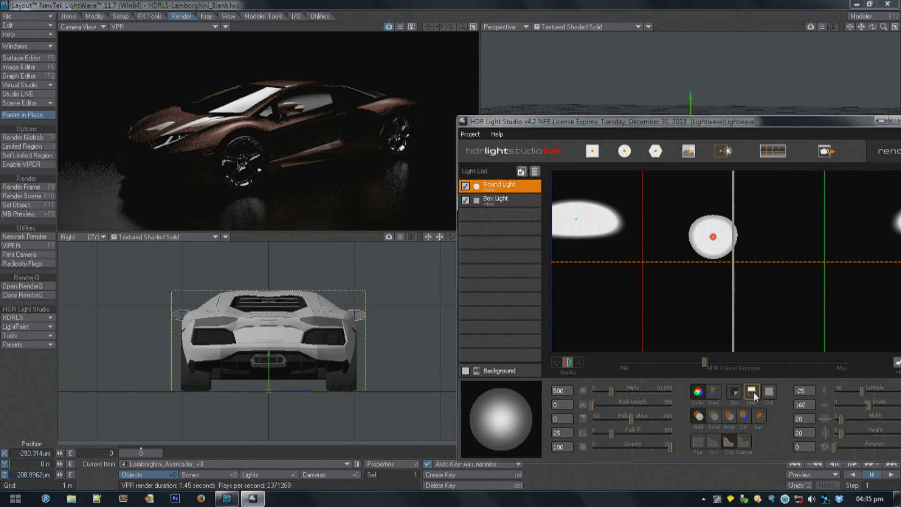
left_click(752, 394)
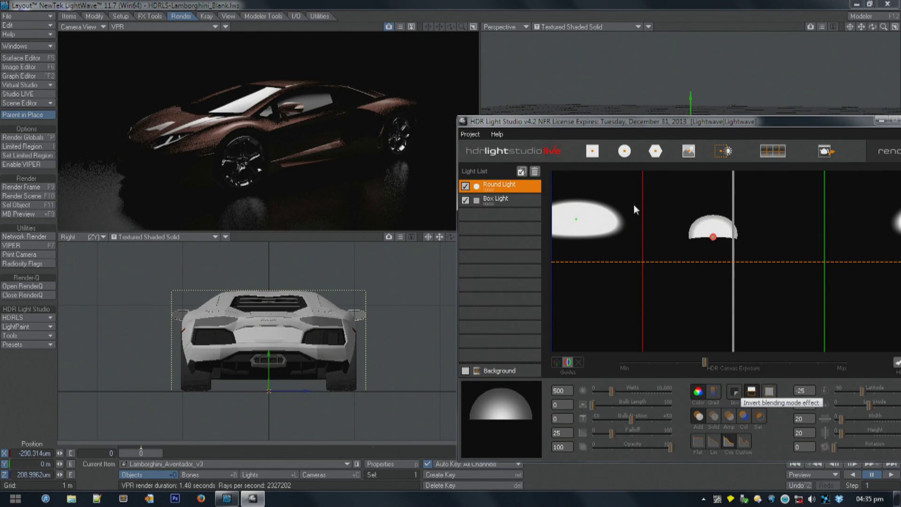
left_click_drag(771, 123, 735, 115)
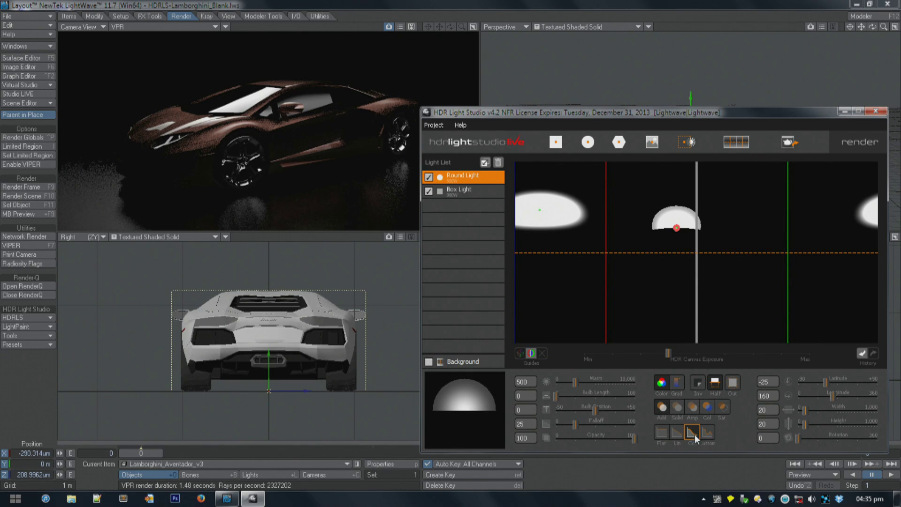
Shape the light's custom falloff curve with a low dip and a bright peak, then close HDR Light Studio.
left_click(707, 432)
left_click_drag(599, 176, 207, 199)
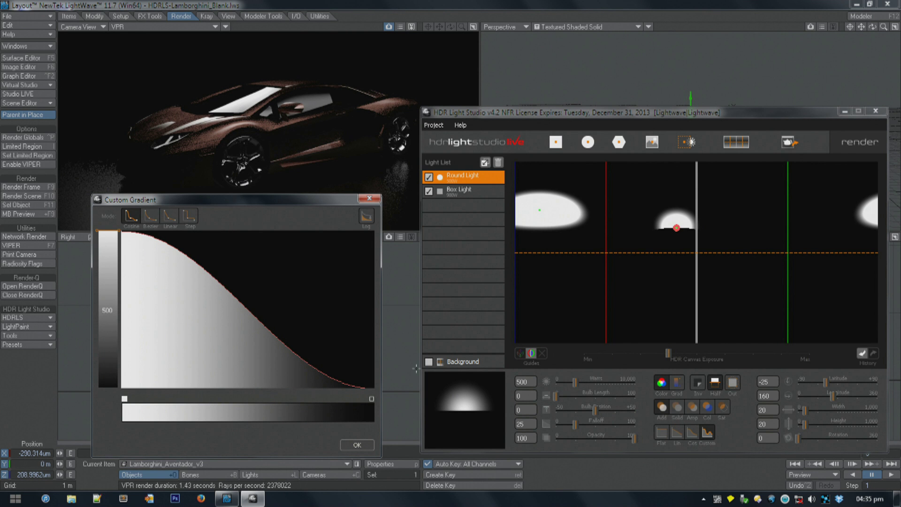
left_click(201, 271)
left_click_drag(199, 272, 152, 352)
left_click(245, 346)
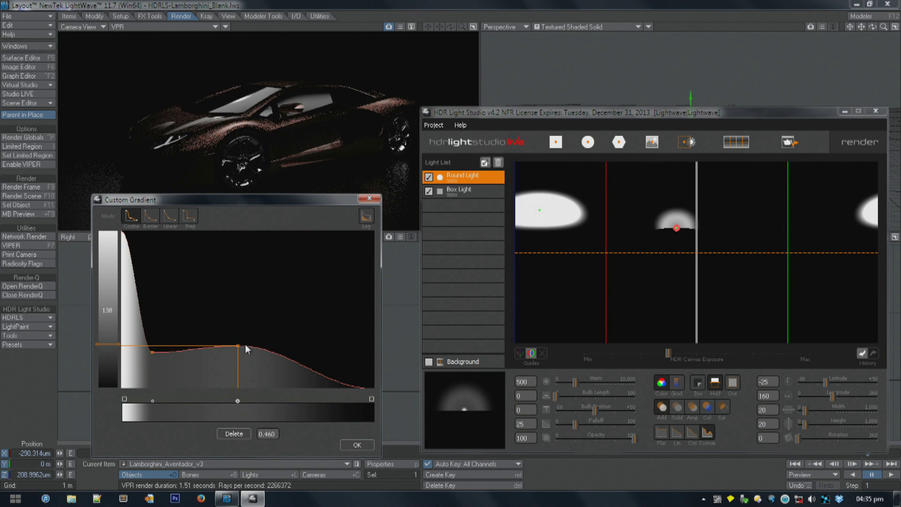
left_click_drag(239, 346, 273, 273)
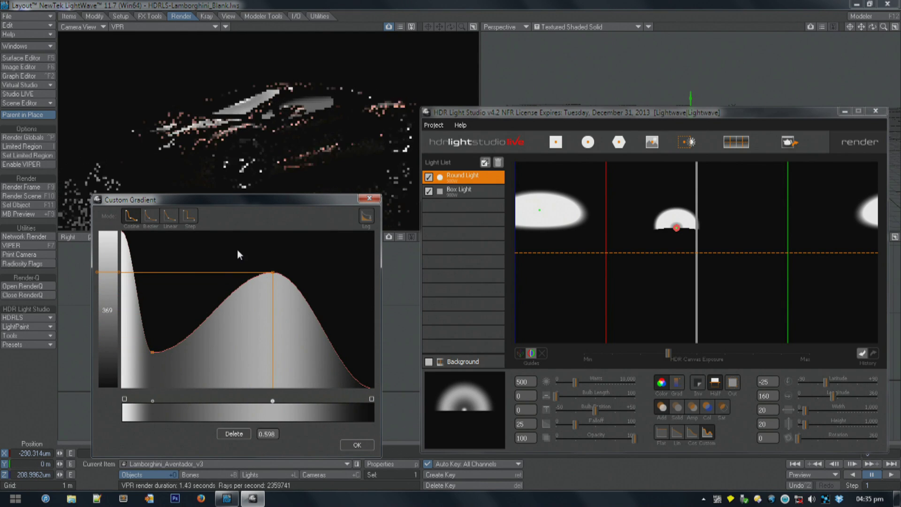
left_click(369, 198)
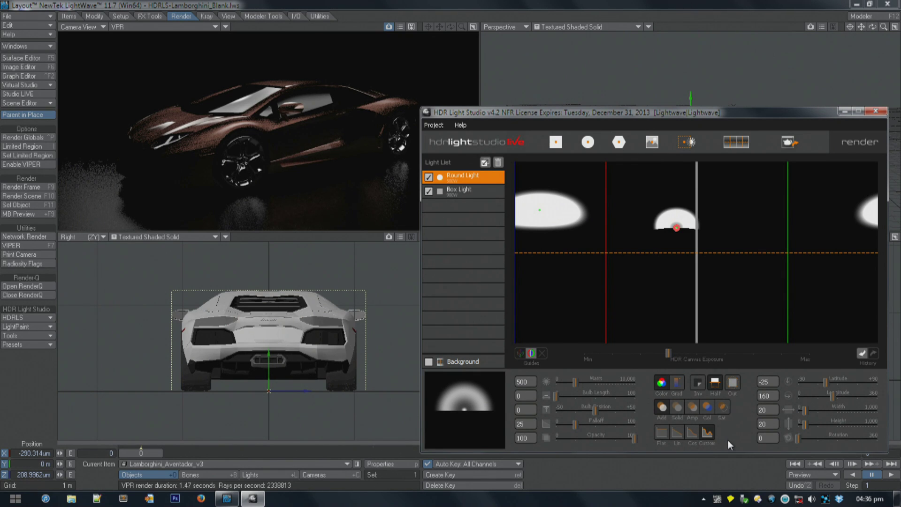
mouse_move(791, 115)
left_mouse_down()
mouse_move(780, 100)
mouse_move(796, 116)
left_mouse_up()
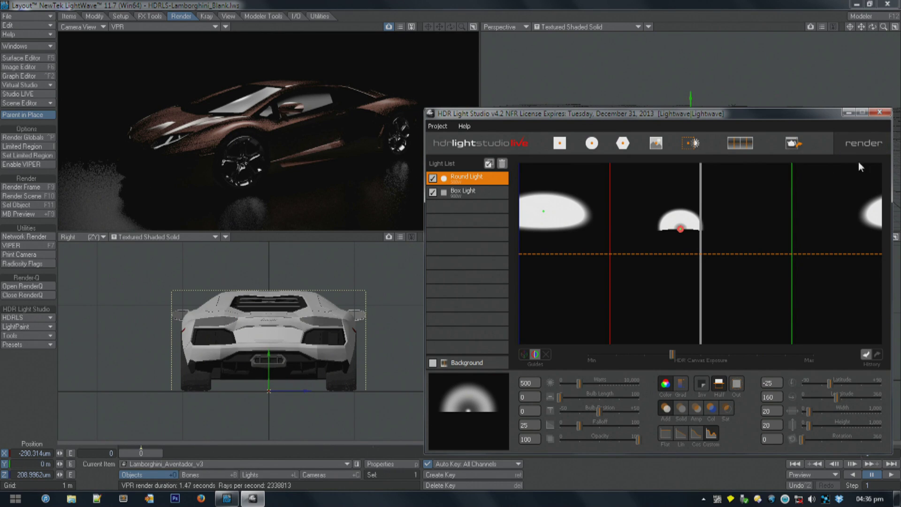
left_click(879, 112)
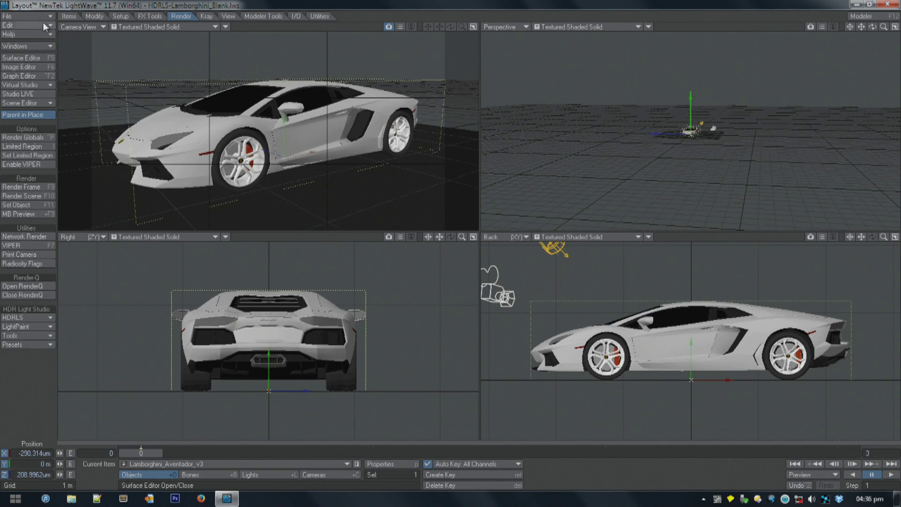
Load the HDRLS-Lamborghini.lws scene without saving the current one, and dismiss the licence notice.
left_click(43, 15)
left_click(176, 14)
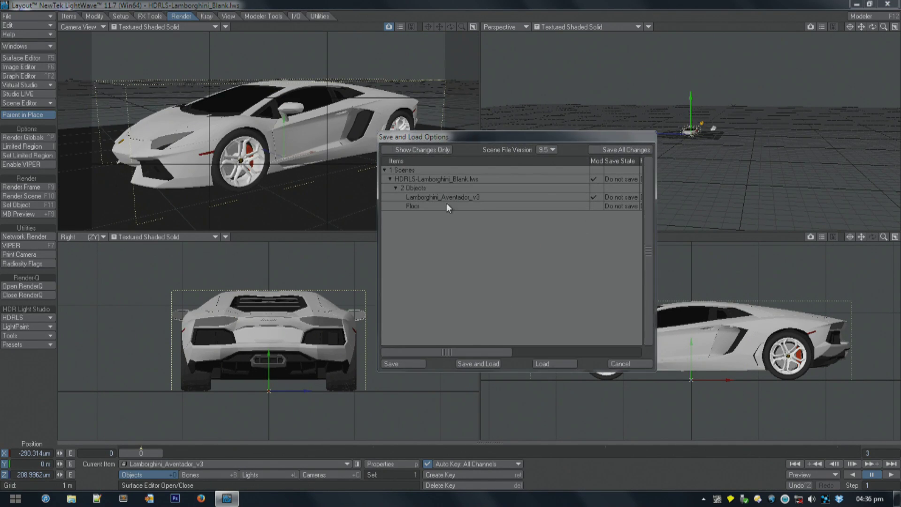
left_click(542, 363)
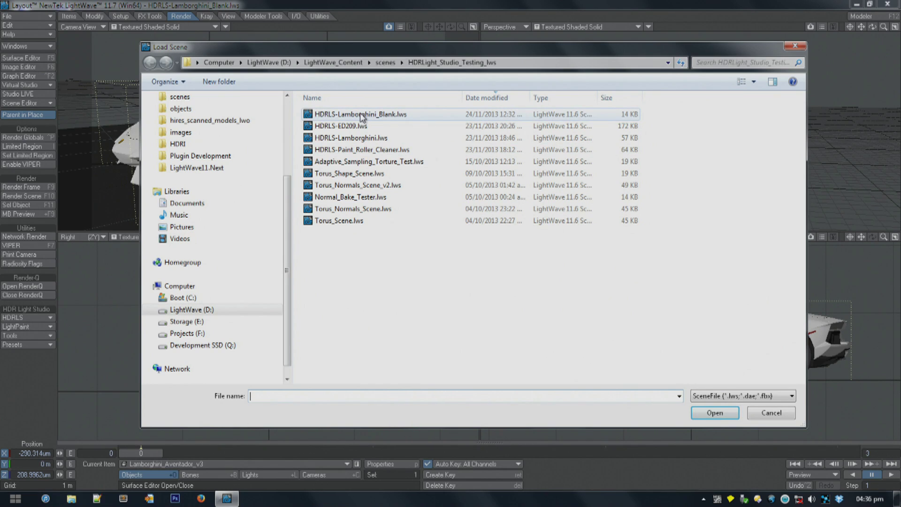
left_click(363, 115)
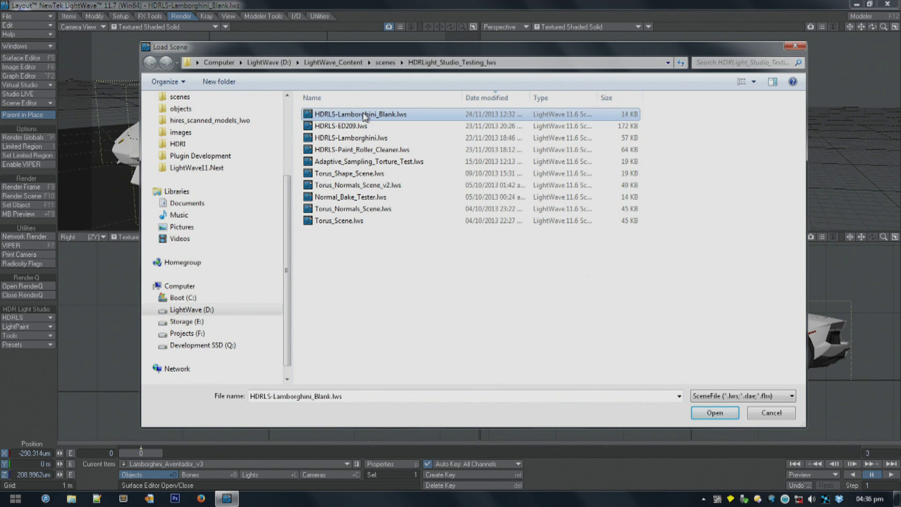
double_click(359, 137)
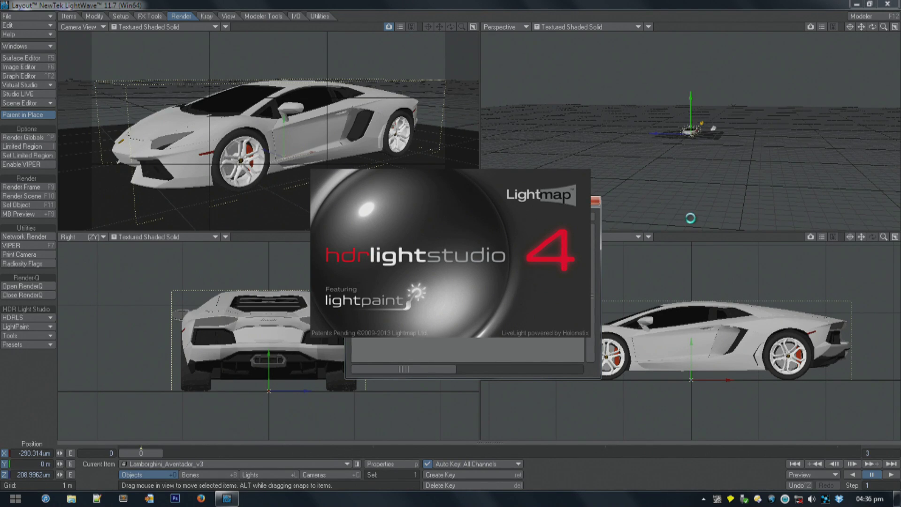
left_click(437, 396)
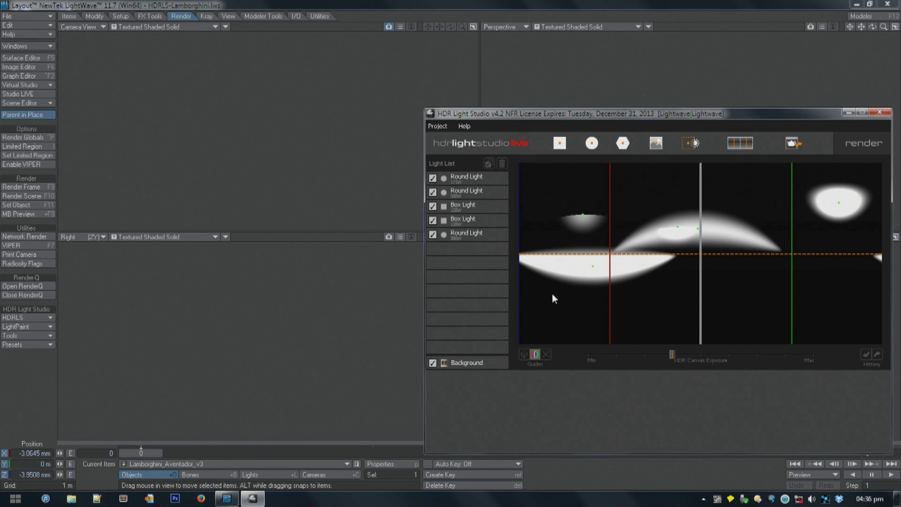
Switch the Camera View to VPR live rendering and check the two Box Lights in the Light List.
left_click(201, 27)
left_click(159, 77)
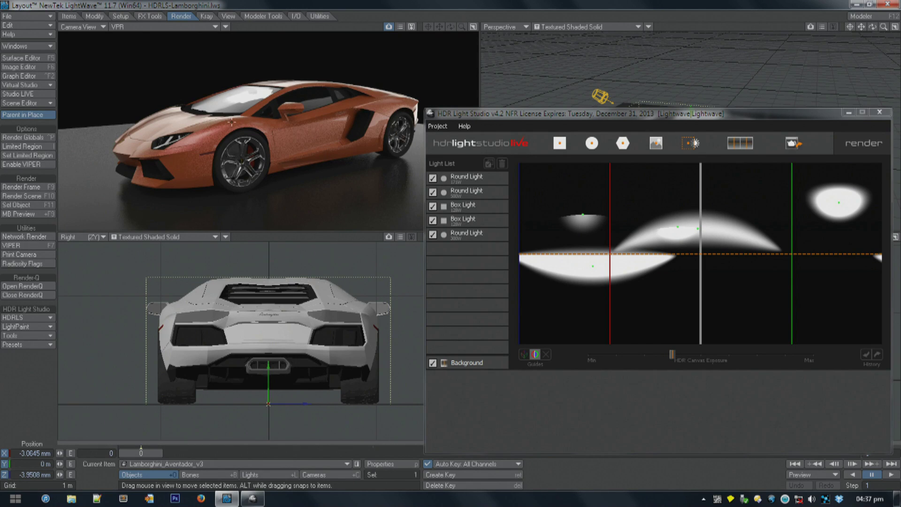
left_click_drag(596, 115, 598, 145)
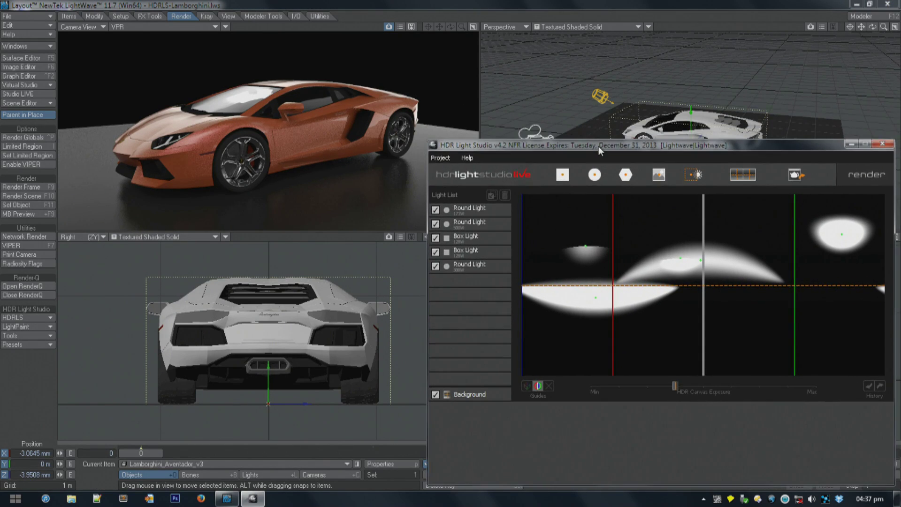
left_click(449, 241)
left_click(451, 247)
left_click(632, 224)
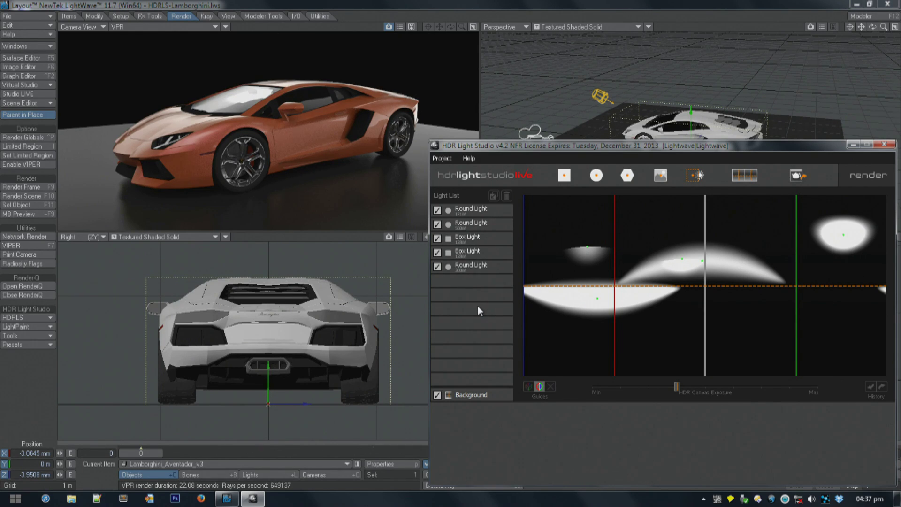
left_click(856, 176)
Render the light map at 3000x1500 in HDR (Radiance) format, replacing HDR.hdr on the Desktop.
left_click(122, 244)
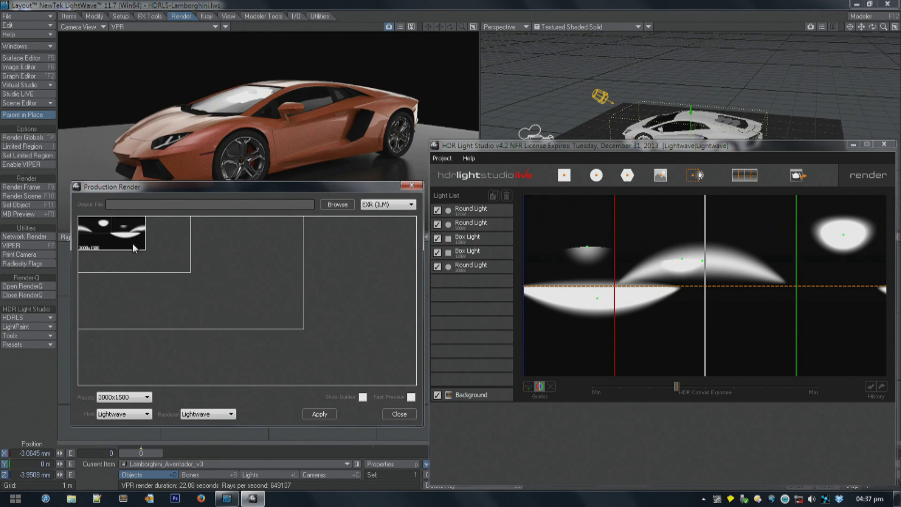
left_click(336, 205)
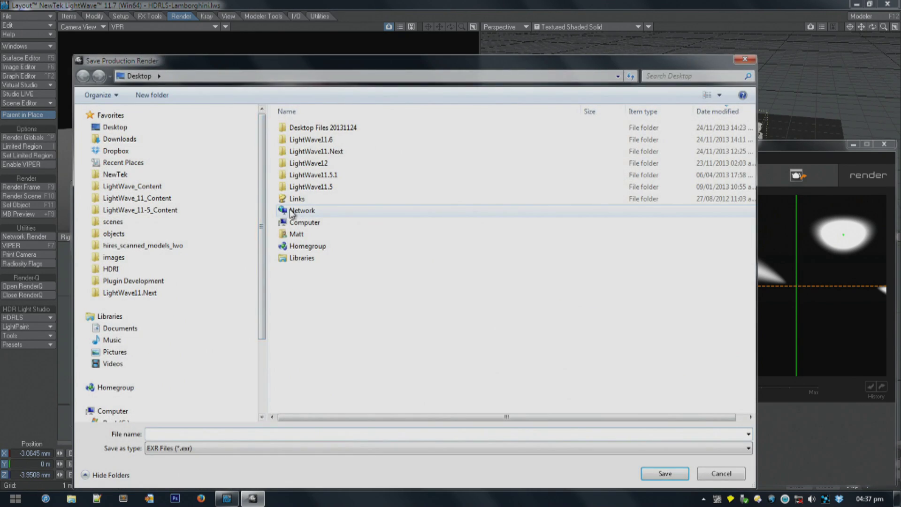
key("Escape")
left_click(370, 206)
left_click(385, 227)
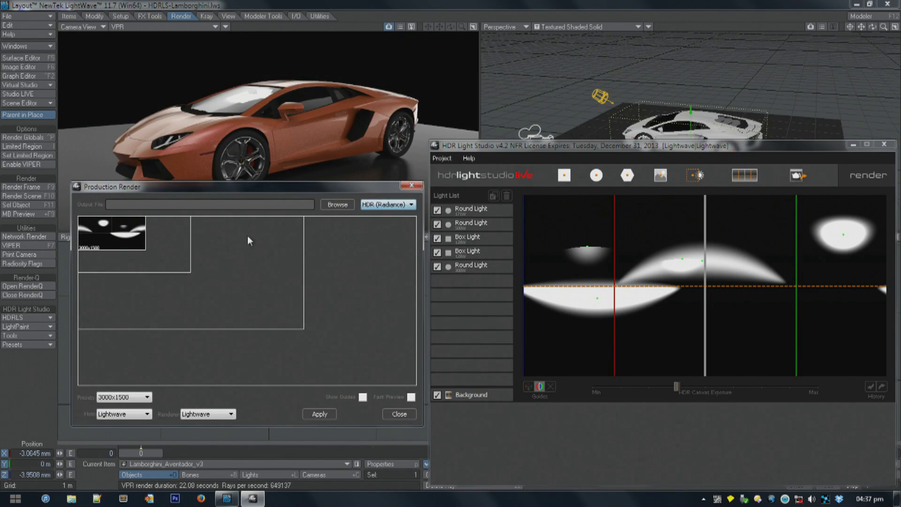
left_click(337, 205)
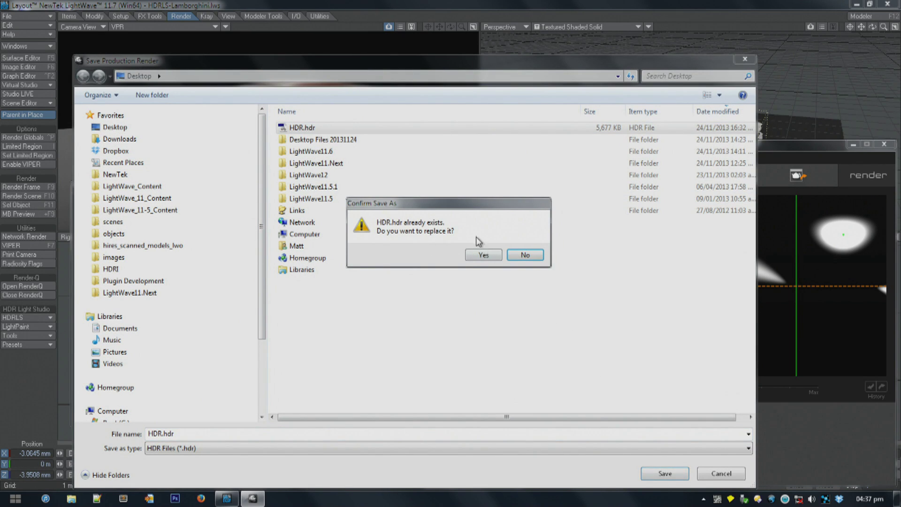
left_click(485, 255)
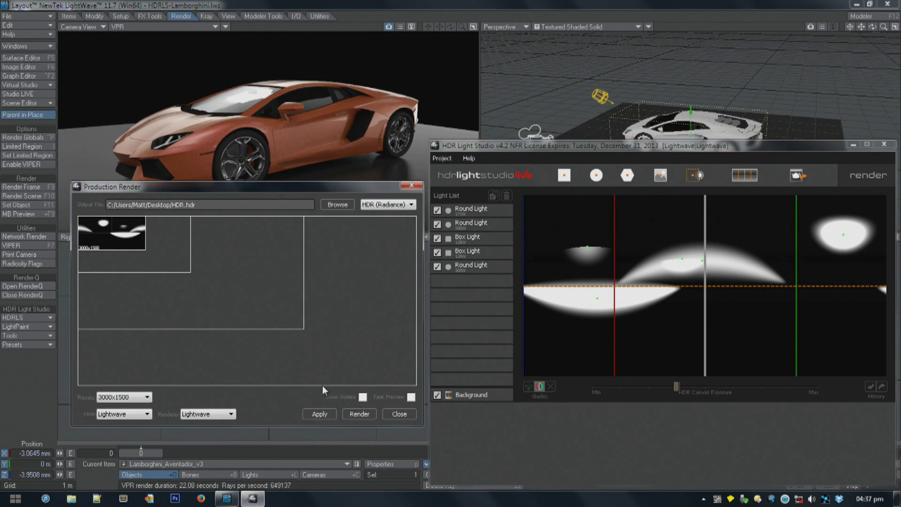
left_click(360, 414)
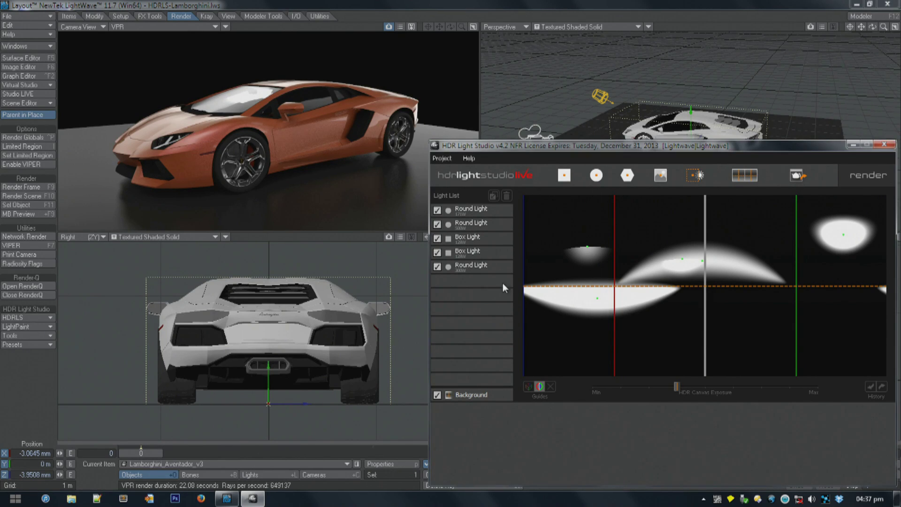
Close HDR Light Studio and remove its setup from the scene.
left_click(885, 145)
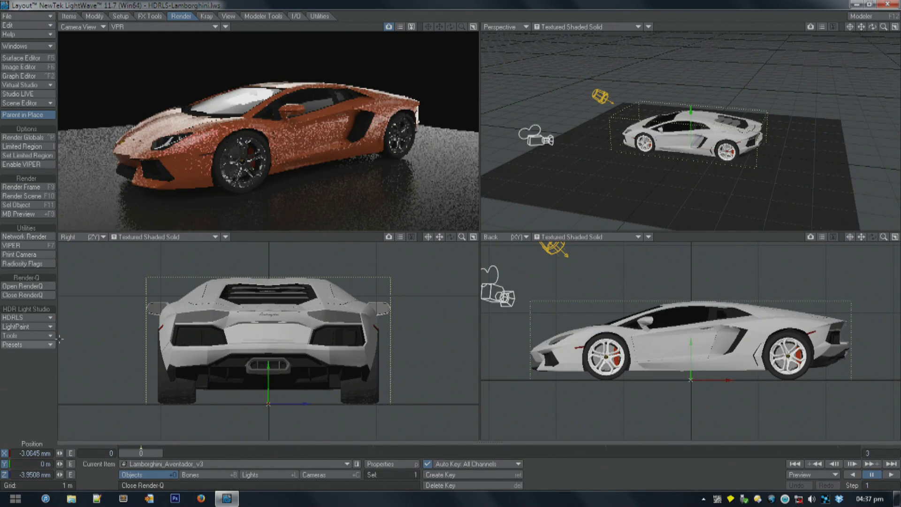
left_click(33, 319)
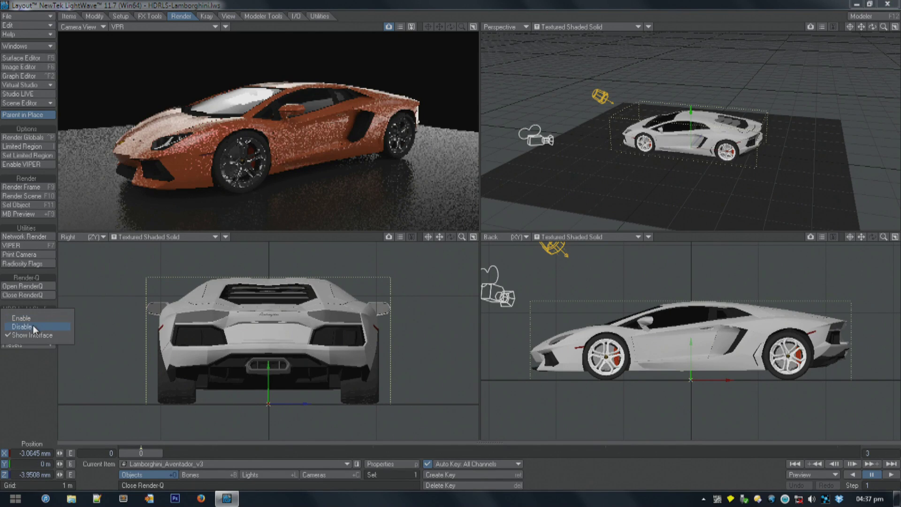
left_click(34, 326)
left_click(554, 151)
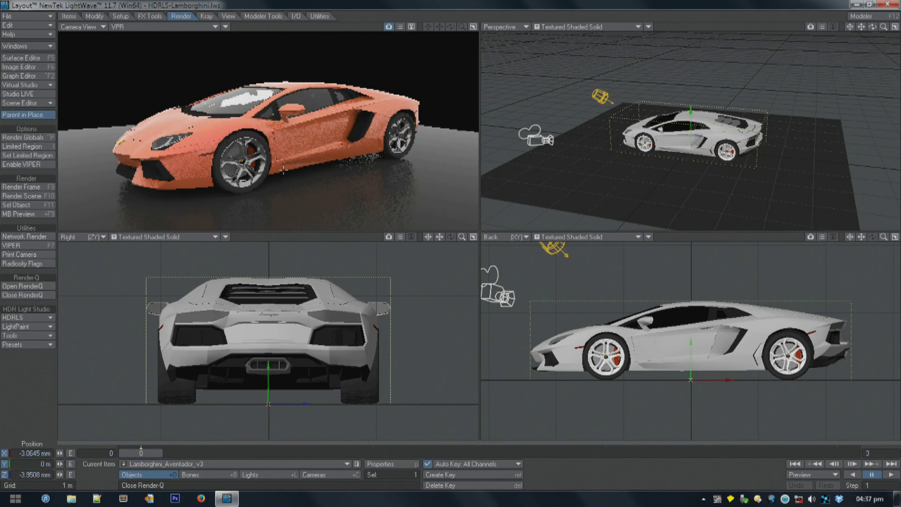
Replace the HDRLS_environment backdrop with a Textured Environment in the Effects panel.
key("ctrl+f")
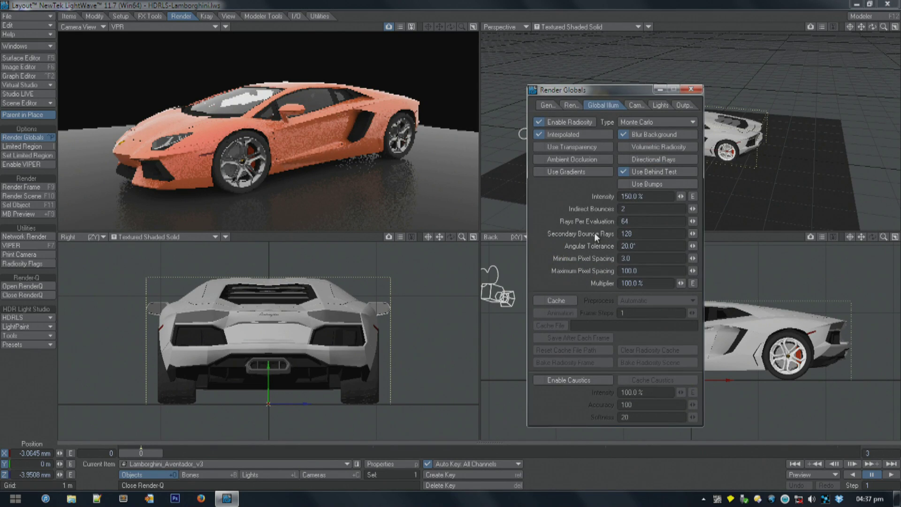
left_click(693, 86)
key("ctrl+F5")
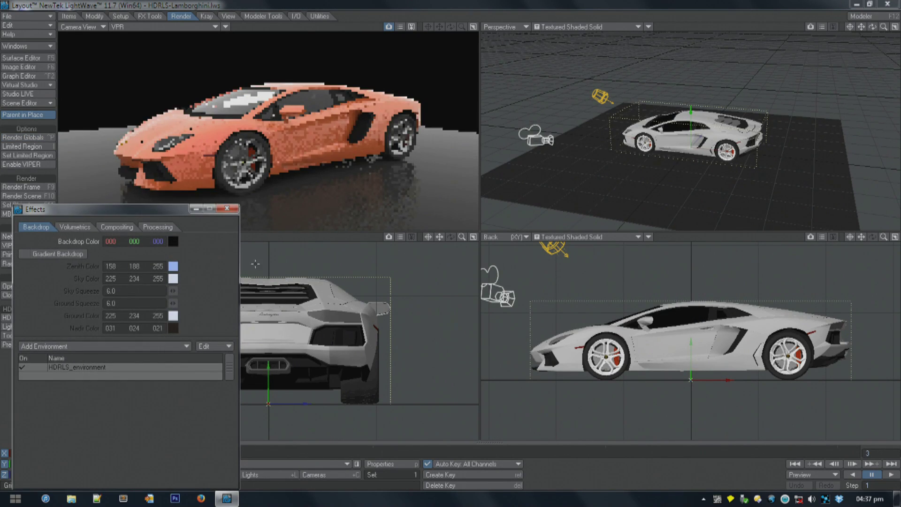
left_click_drag(139, 221, 538, 114)
right_click(468, 272)
left_click(469, 281)
left_click(484, 250)
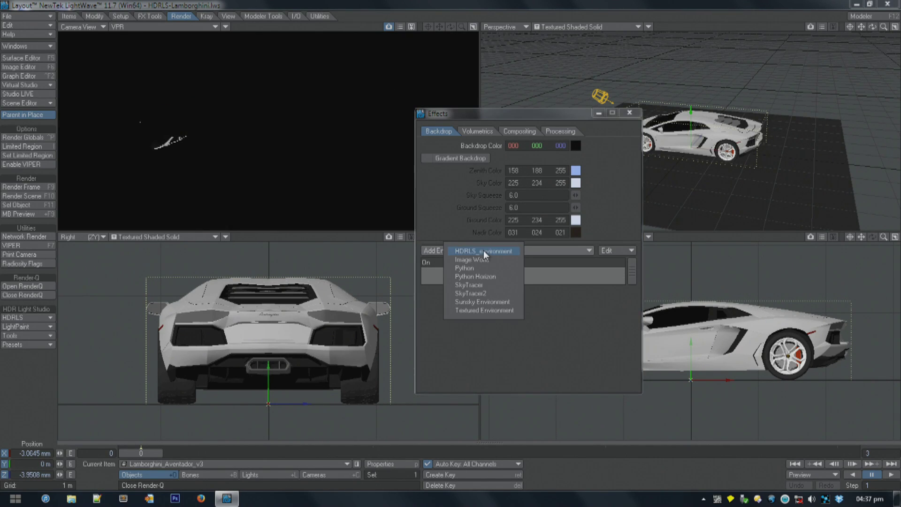
left_click(474, 309)
Set the environment axis to Y and load the Desktop's HDR.hdr as its texture image.
left_click(578, 317)
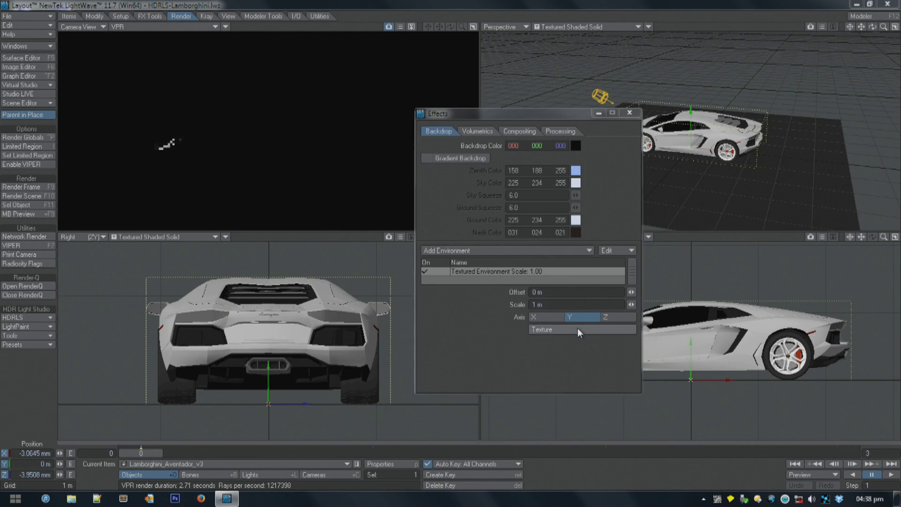
left_click(577, 328)
left_click_drag(315, 203, 363, 90)
left_click(396, 109)
left_click(376, 177)
left_click(386, 220)
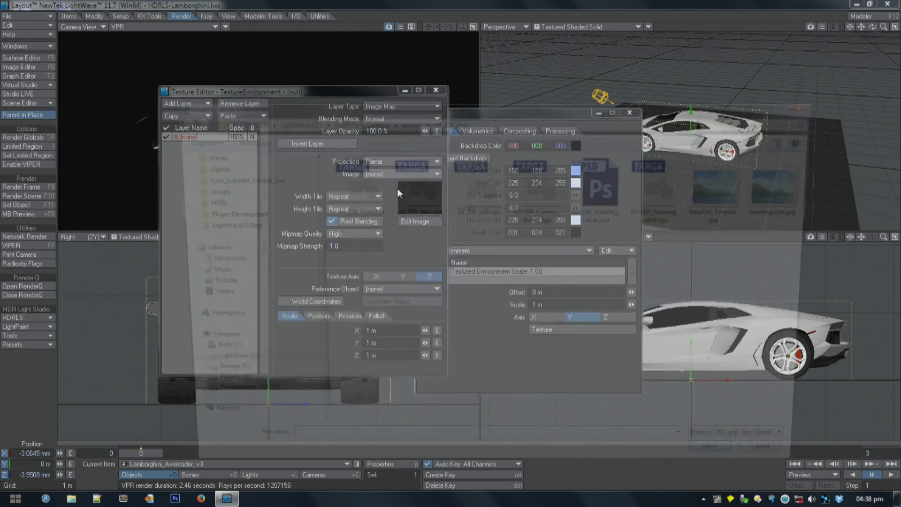
scroll(302, 177, "up", 5)
left_click(209, 174)
double_click(356, 175)
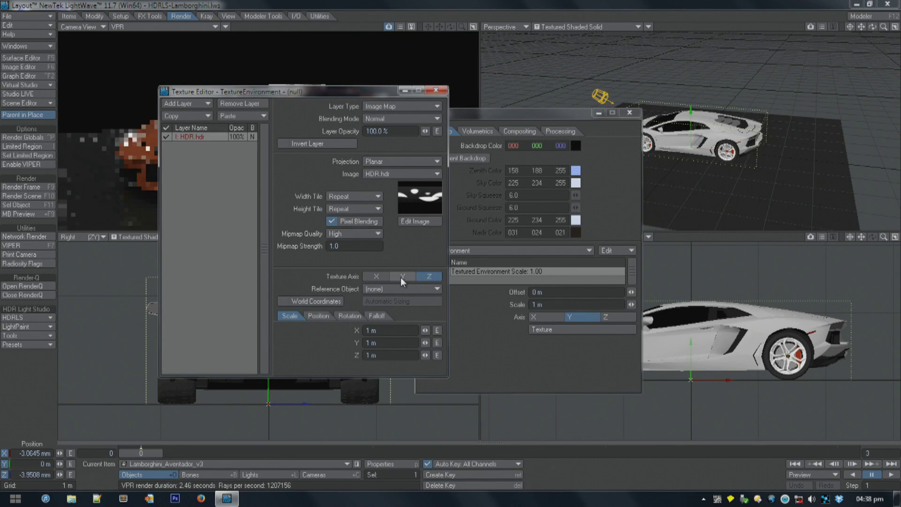
left_click(435, 90)
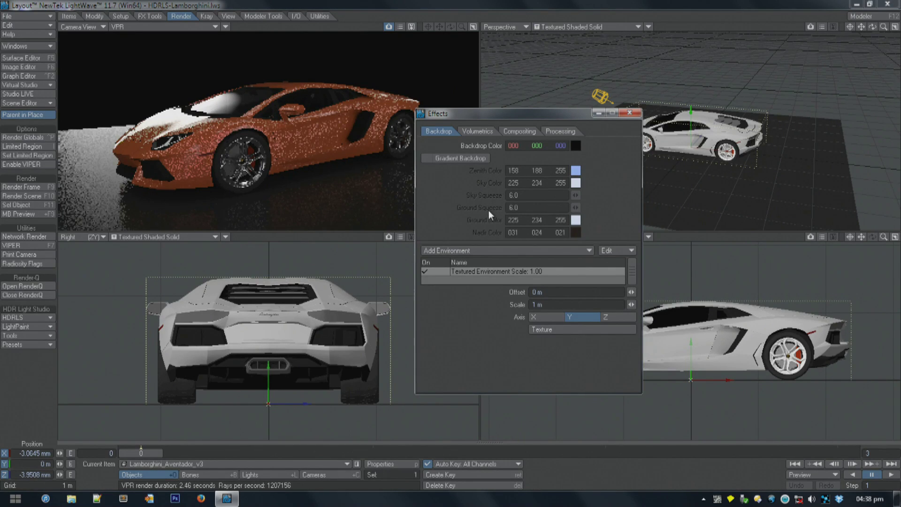
Set the environment image's projection to Spherical and close the Effects panel.
left_click_drag(486, 116, 587, 114)
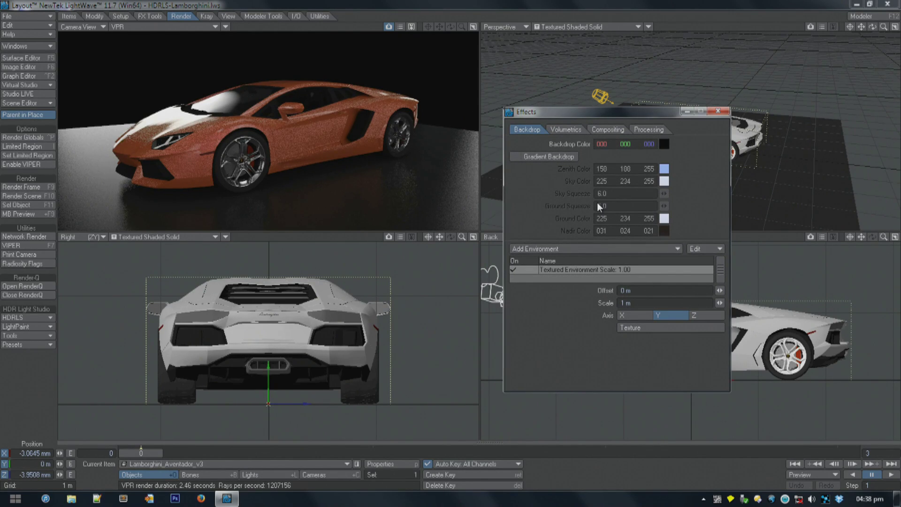
left_click(629, 328)
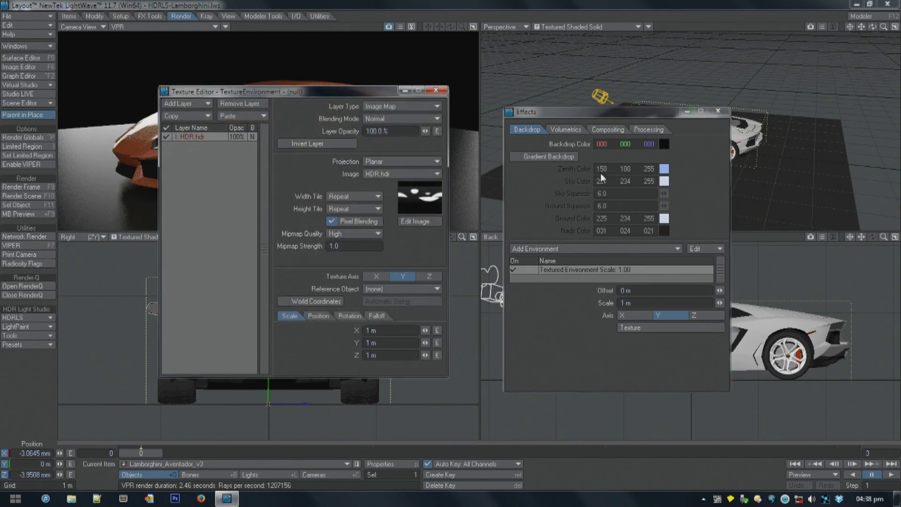
left_click(400, 164)
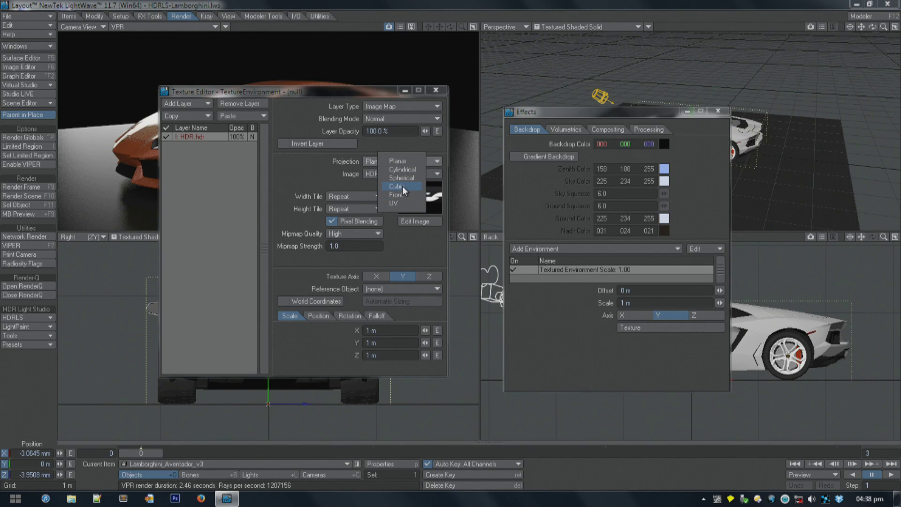
left_click(399, 187)
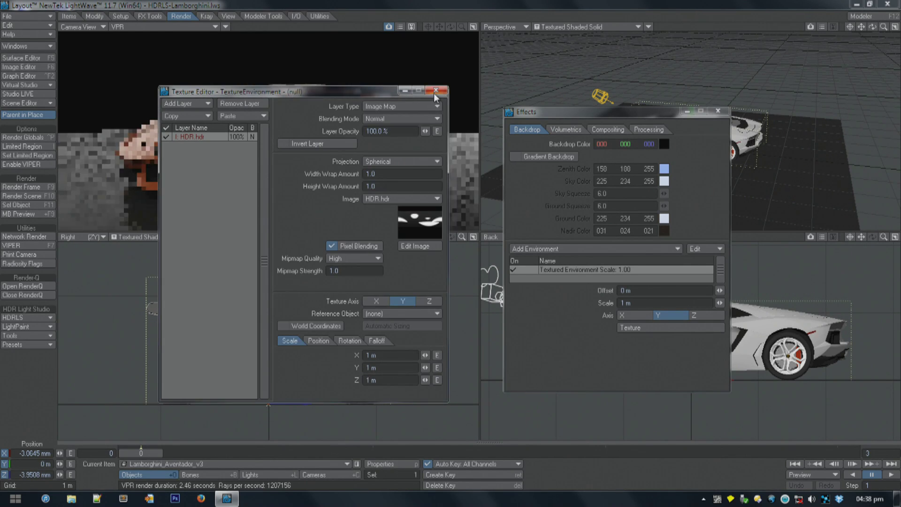
left_click(435, 90)
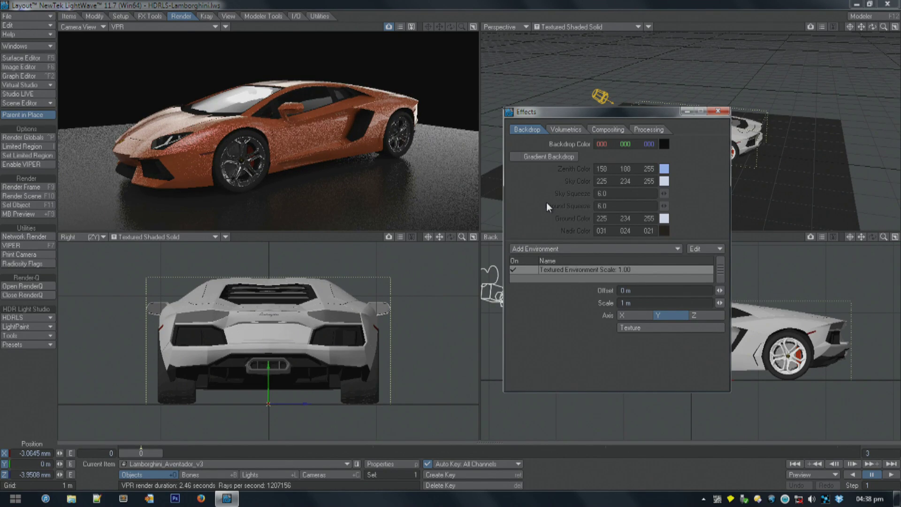
mouse_move(602, 109)
left_mouse_down()
mouse_move(616, 108)
mouse_move(611, 101)
left_mouse_up()
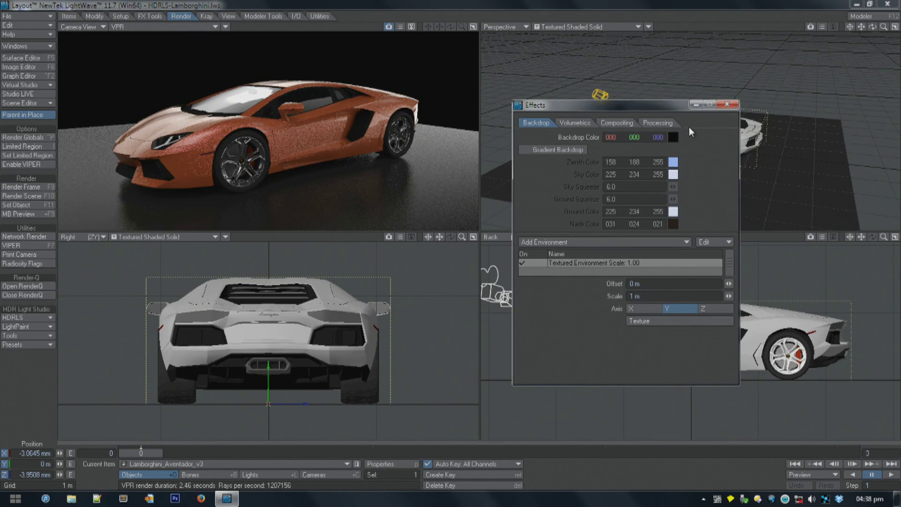
left_click(727, 104)
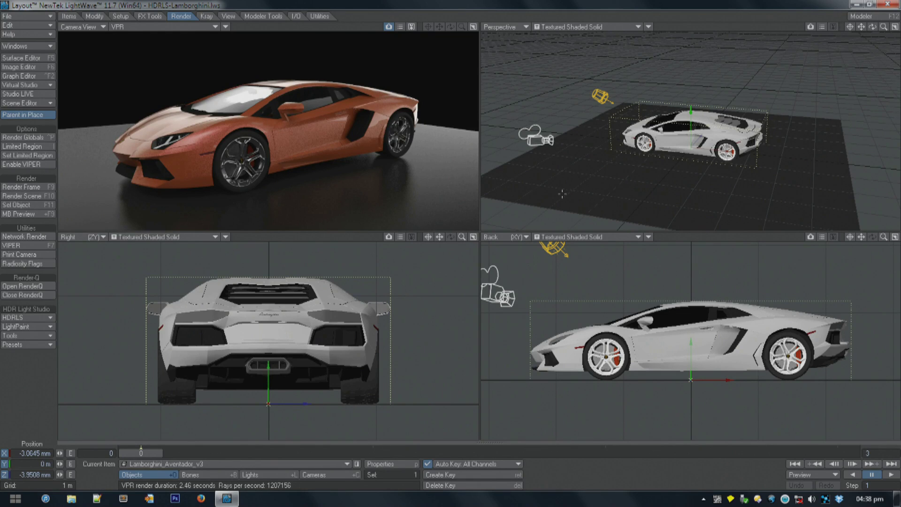
Load HDRLS-Paint_Roller_Cleaner.lws without saving the current scene, then dismiss the licence notice.
left_click(43, 17)
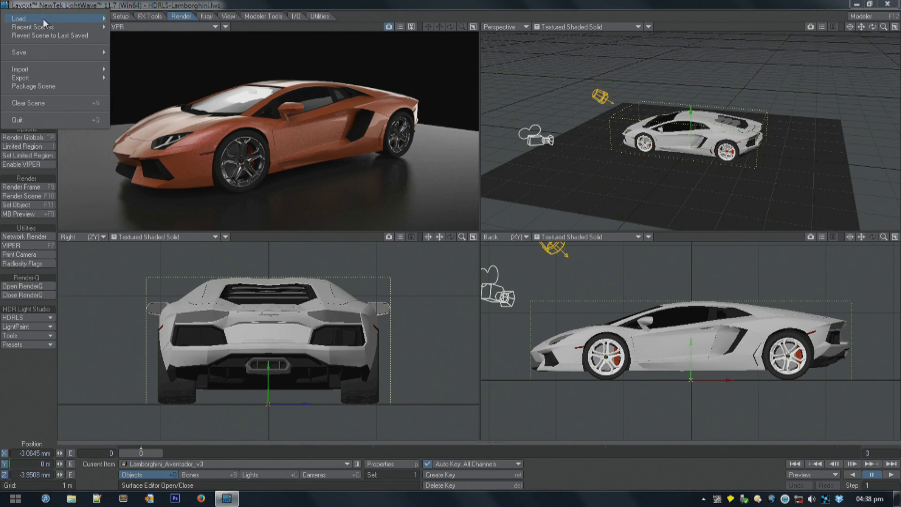
mouse_move(43, 19)
left_click(136, 21)
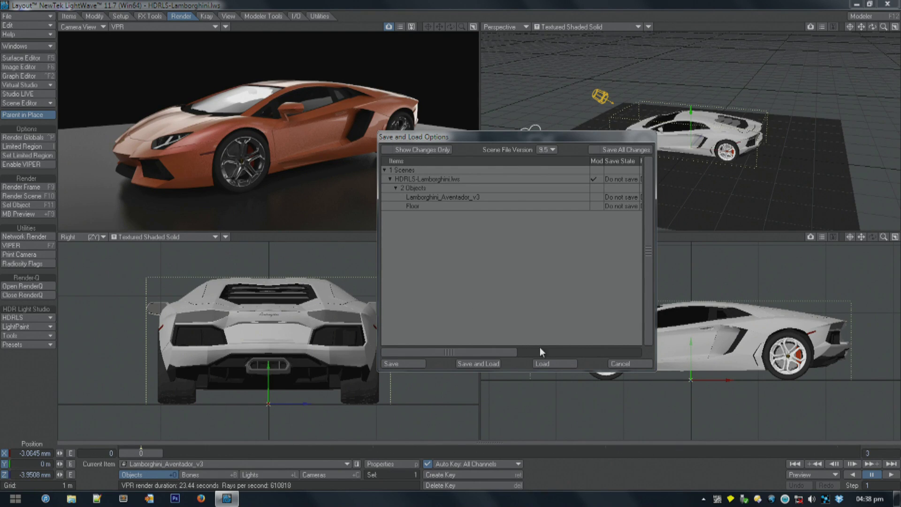
left_click(542, 363)
left_click(217, 120)
left_click(217, 120)
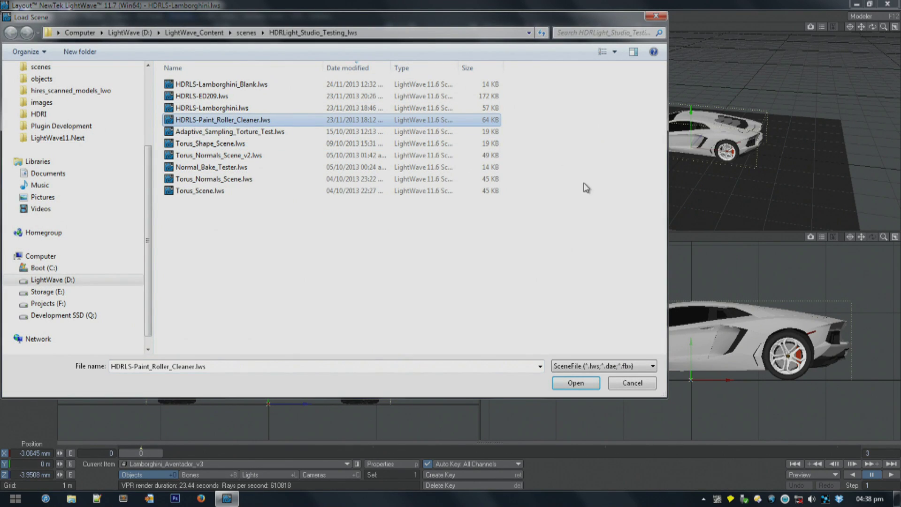
left_click(575, 383)
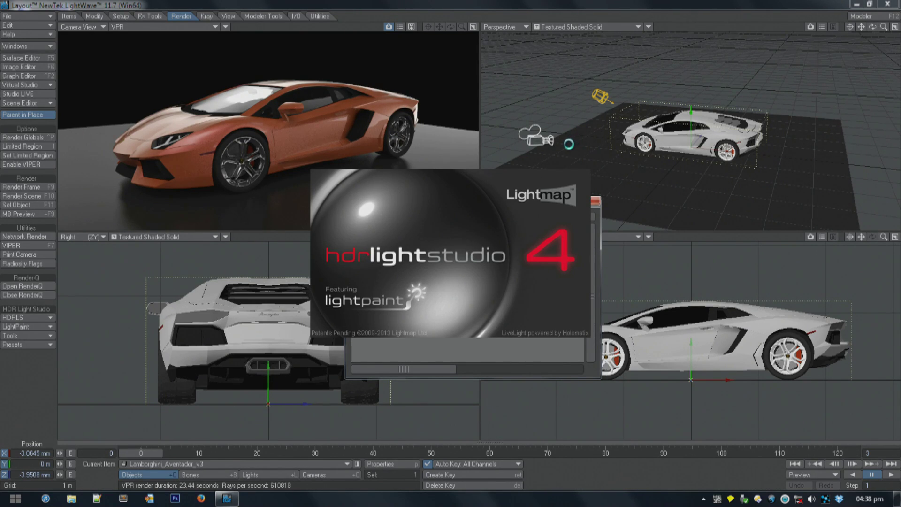
left_click(448, 396)
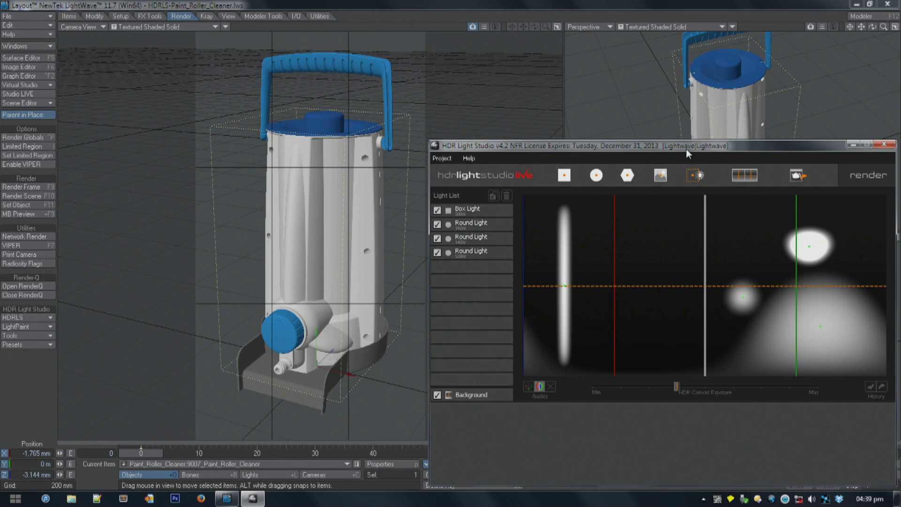
Switch the main viewport to VPR, shift the HDR Light Studio window, and toggle a Round Light's selection.
left_click(162, 27)
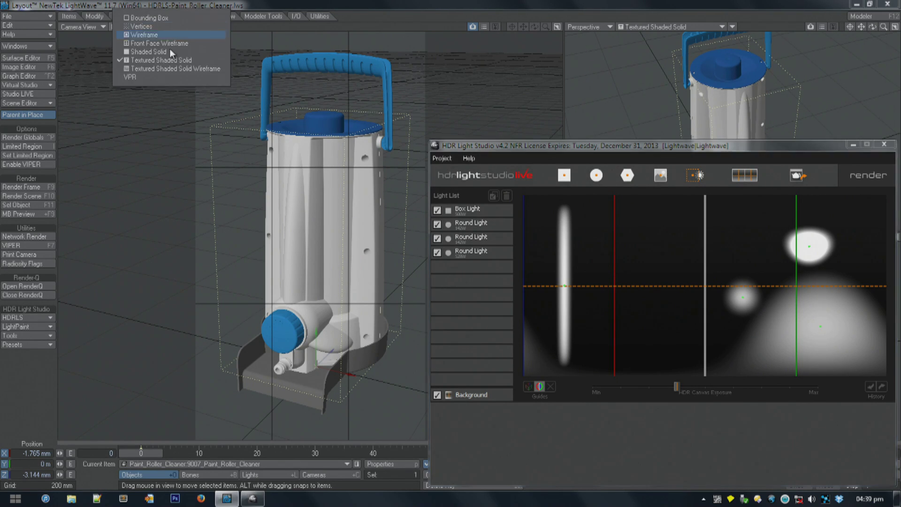
left_click(169, 77)
left_click_drag(585, 146, 588, 146)
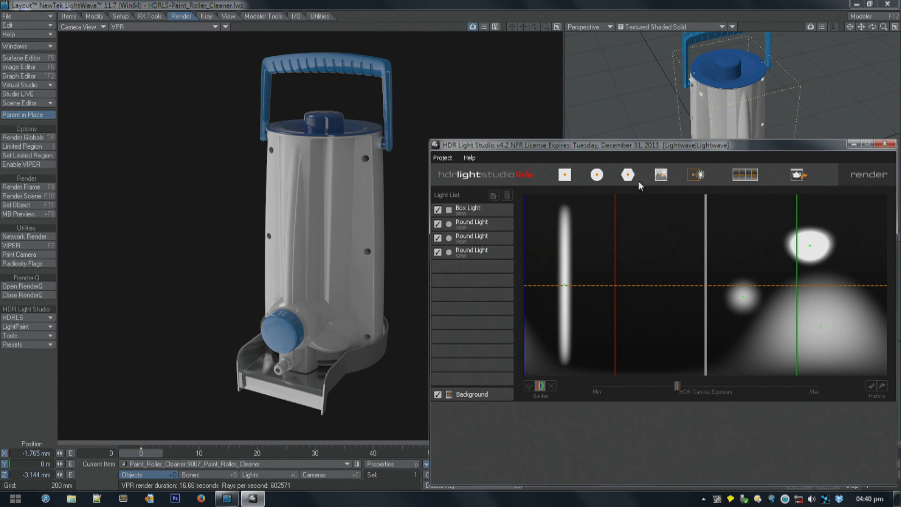
left_click_drag(639, 149, 632, 147)
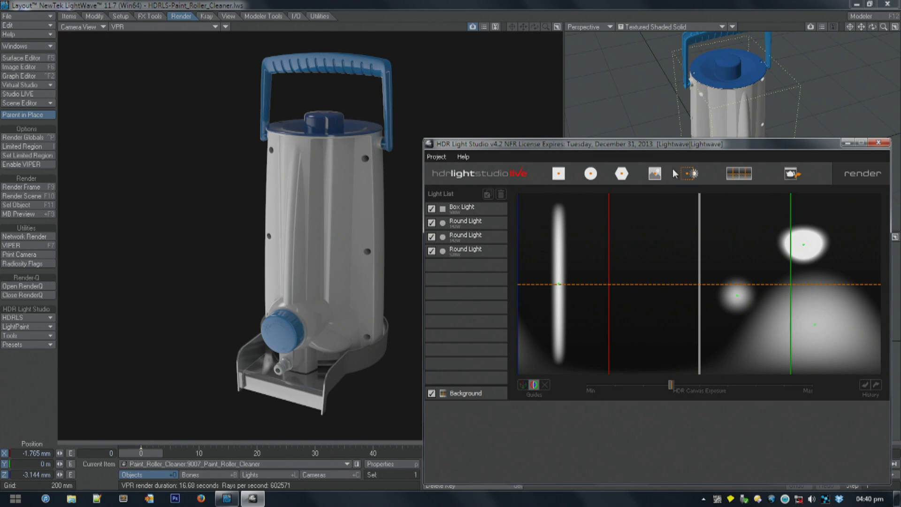
left_click_drag(649, 148, 655, 147)
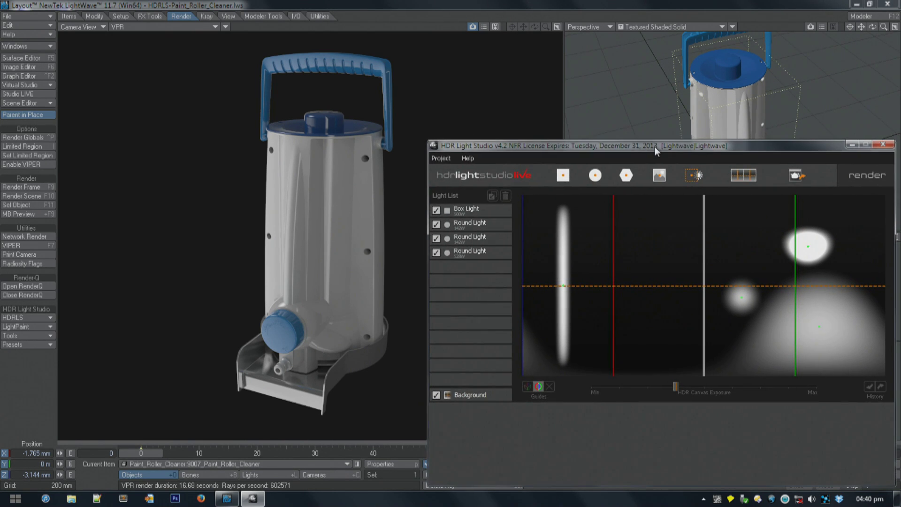
left_click(506, 240)
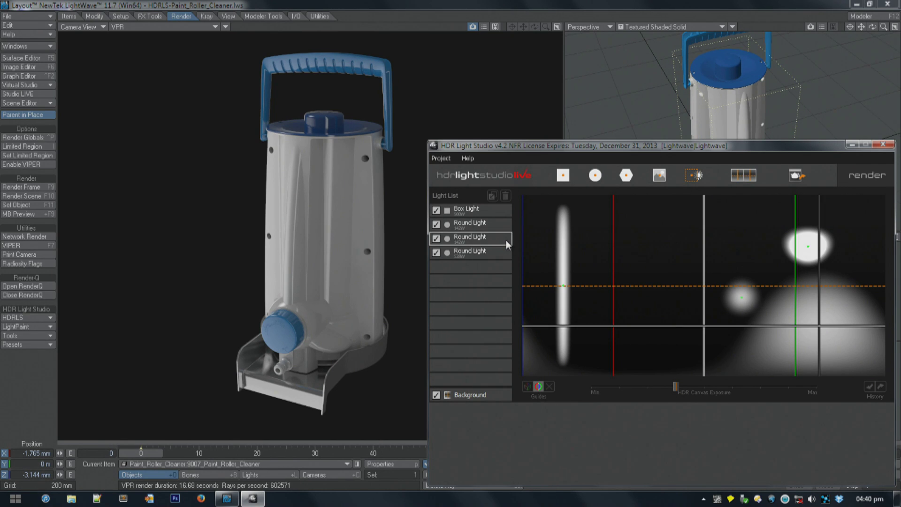
left_click(648, 209)
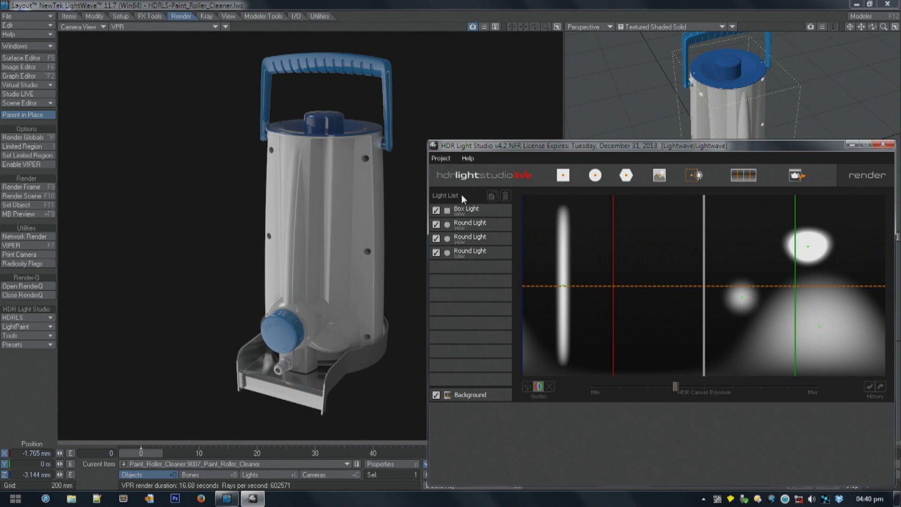
Toggle the HDR canvas guides between curved and straight lines, adjust canvas exposure, and select the Box Light.
left_click(27, 16)
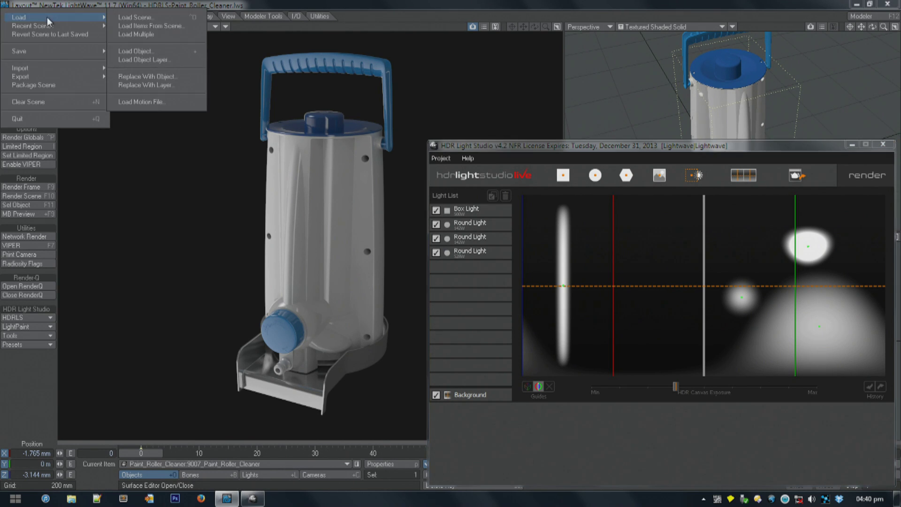
left_click(528, 387)
left_click(539, 386)
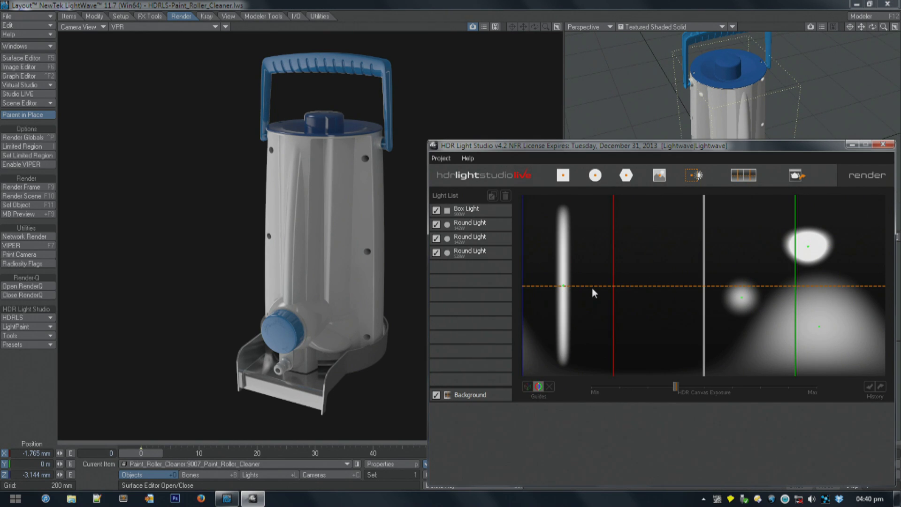
left_click(528, 386)
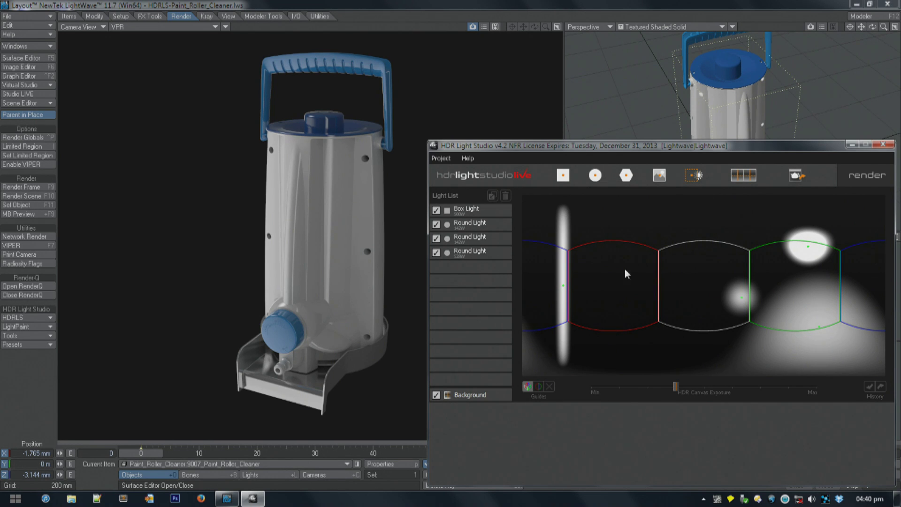
left_click(539, 386)
left_click_drag(692, 386, 663, 387)
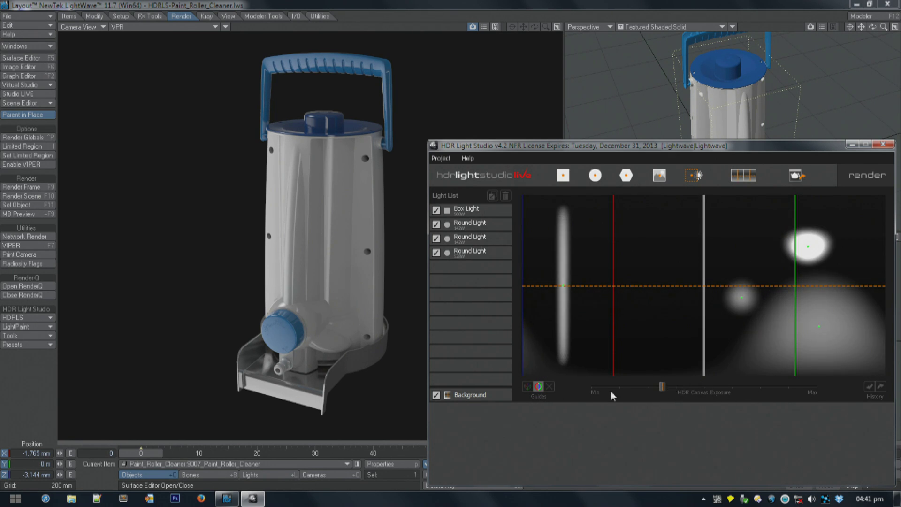
left_click(525, 387)
left_click(477, 211)
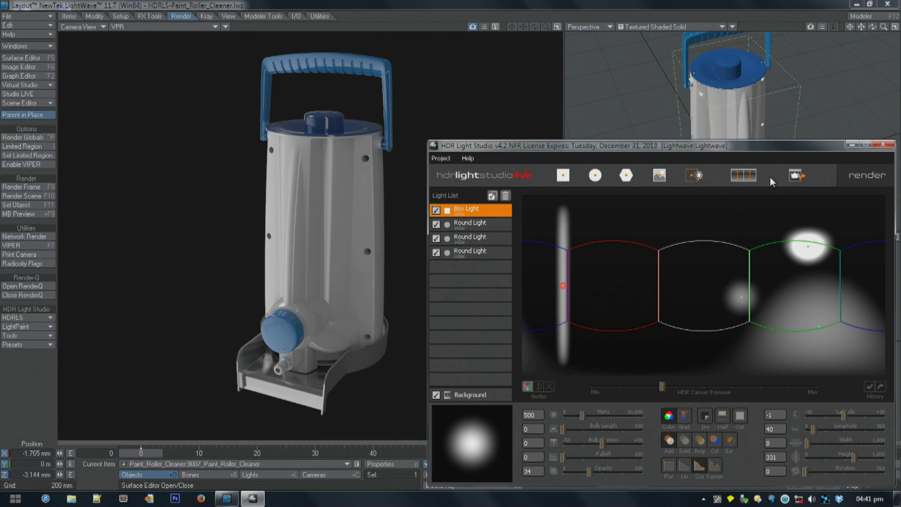
Close HDR Light Studio and bring up the Load Scene file browser.
left_click(883, 145)
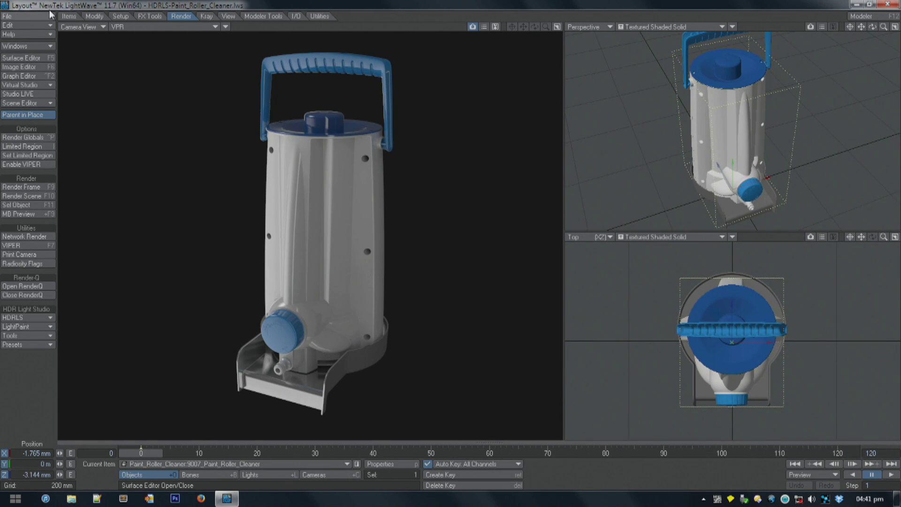
left_click(26, 15)
left_click(120, 18)
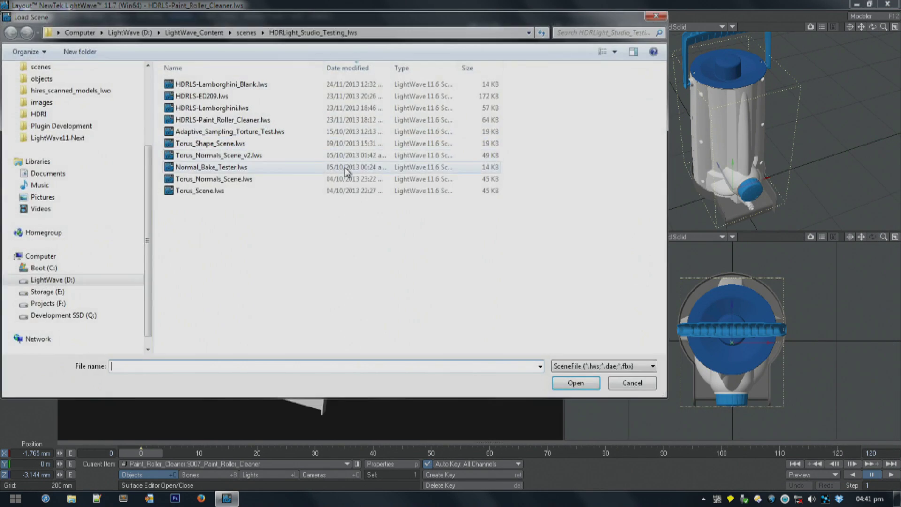